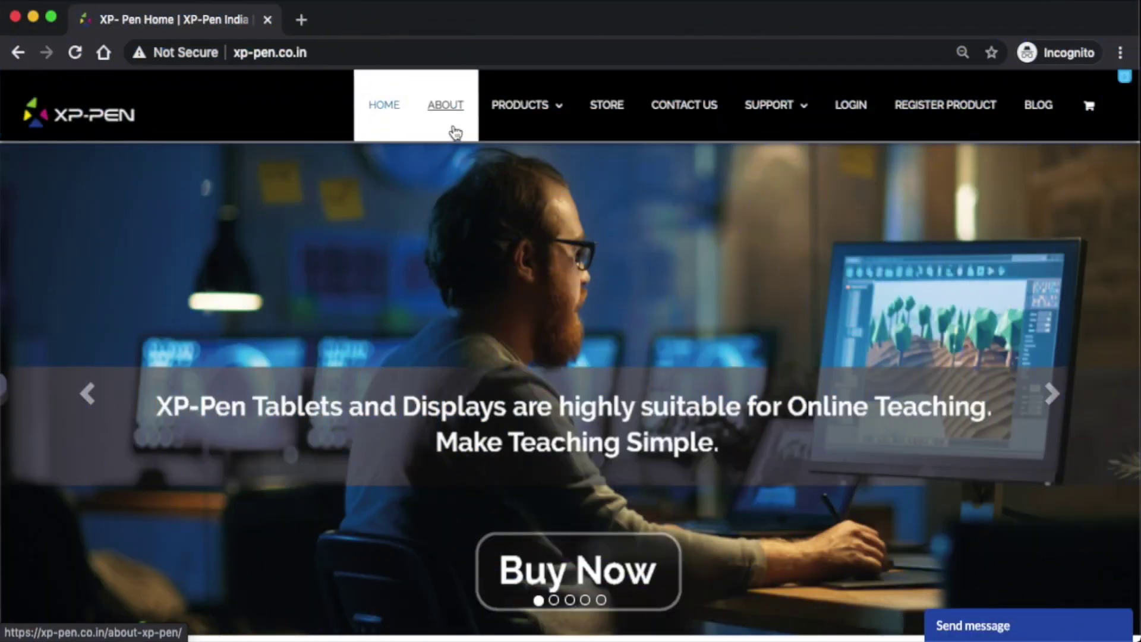
- Go to the XP-Pen Downloads page for the Star G960 and scroll to its Windows drivers
mouse_move(533, 124)
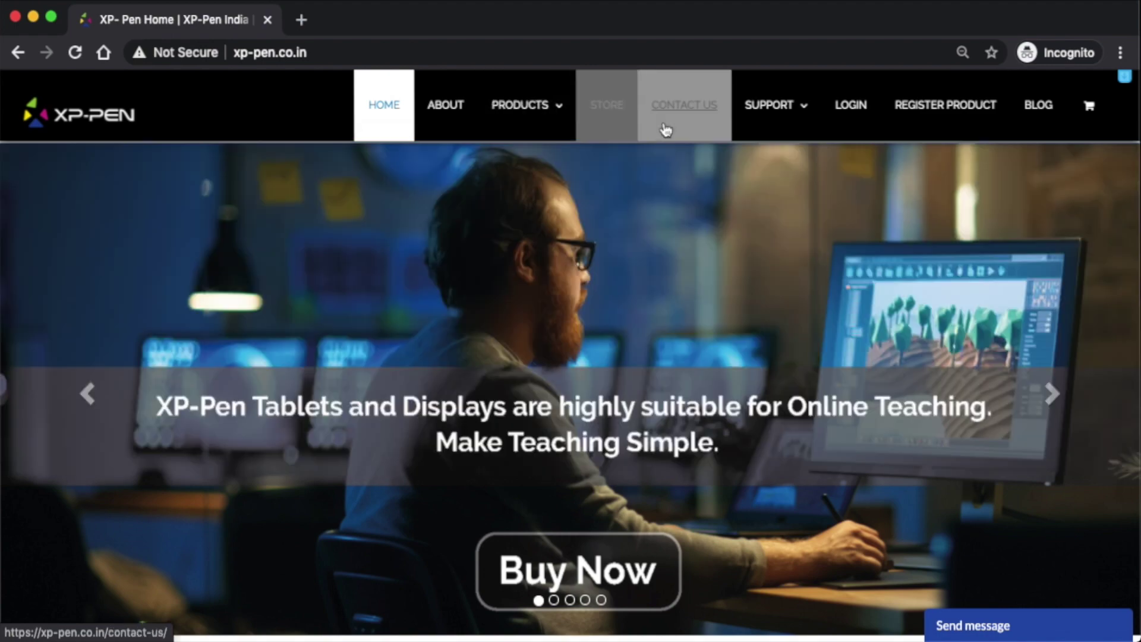
mouse_move(780, 126)
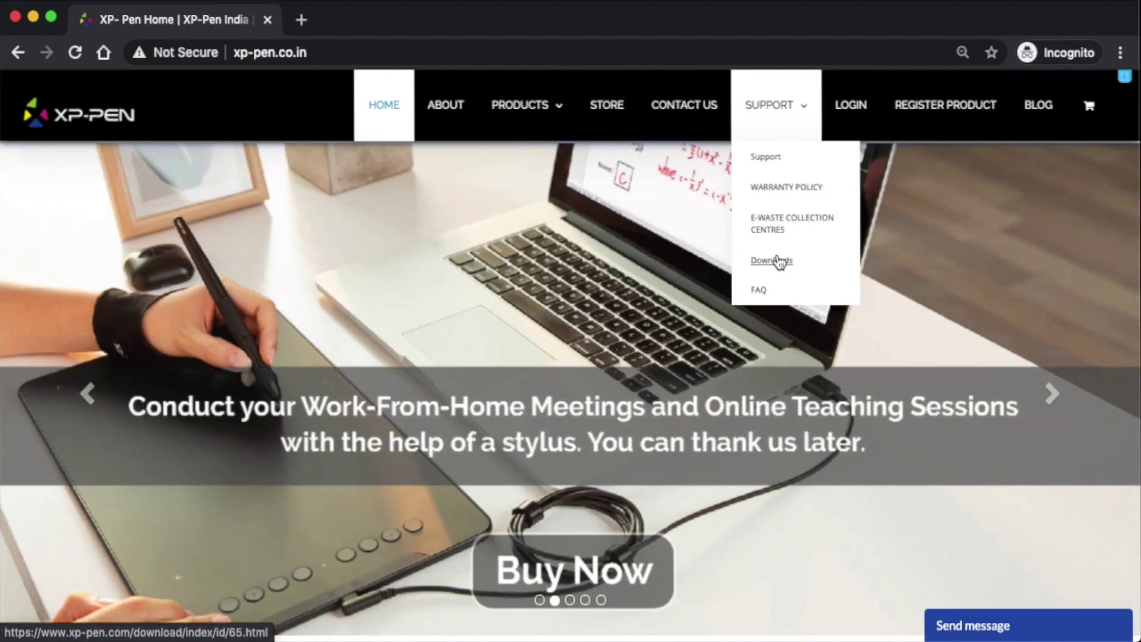
click(780, 259)
click(516, 402)
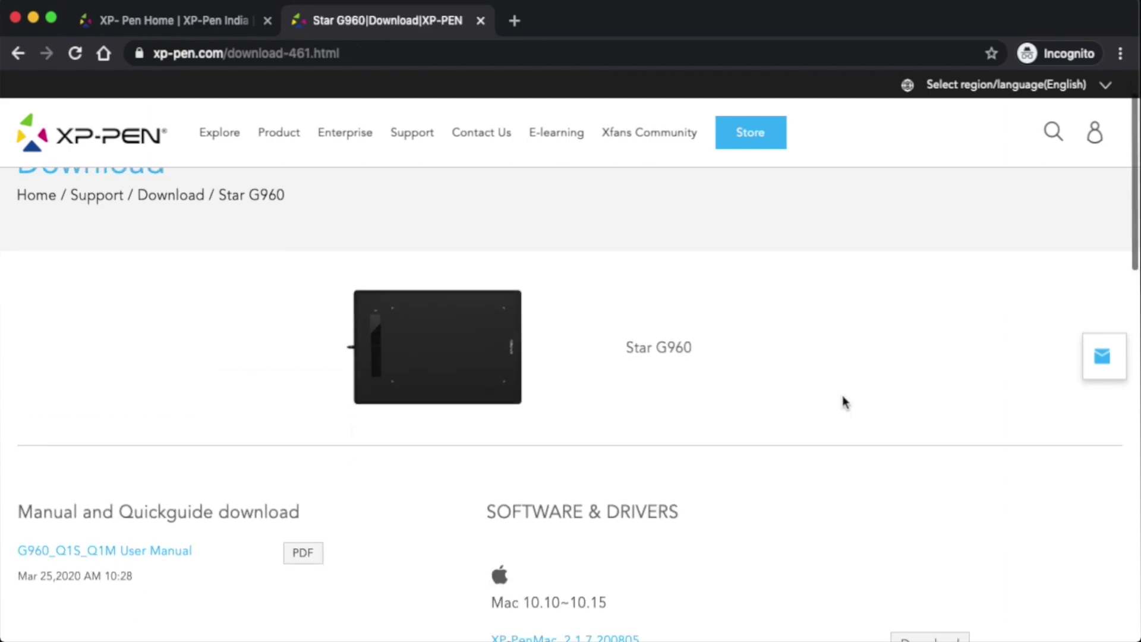
scroll(844, 401, down, 10)
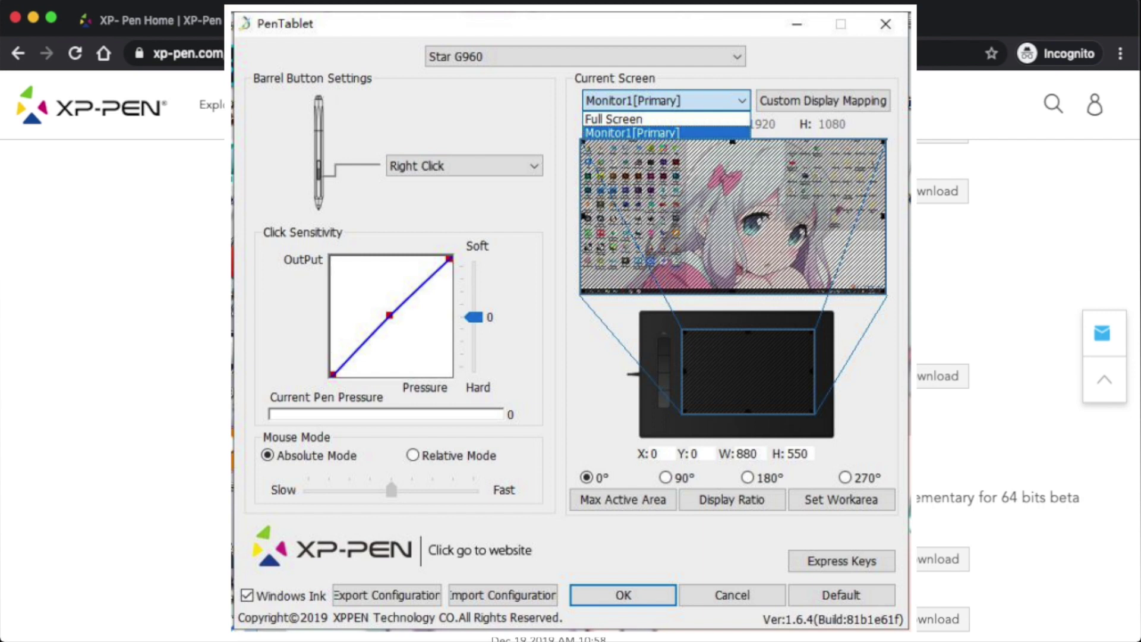
- Download the XP-PenWin Windows driver zip for the Star G960
click(933, 379)
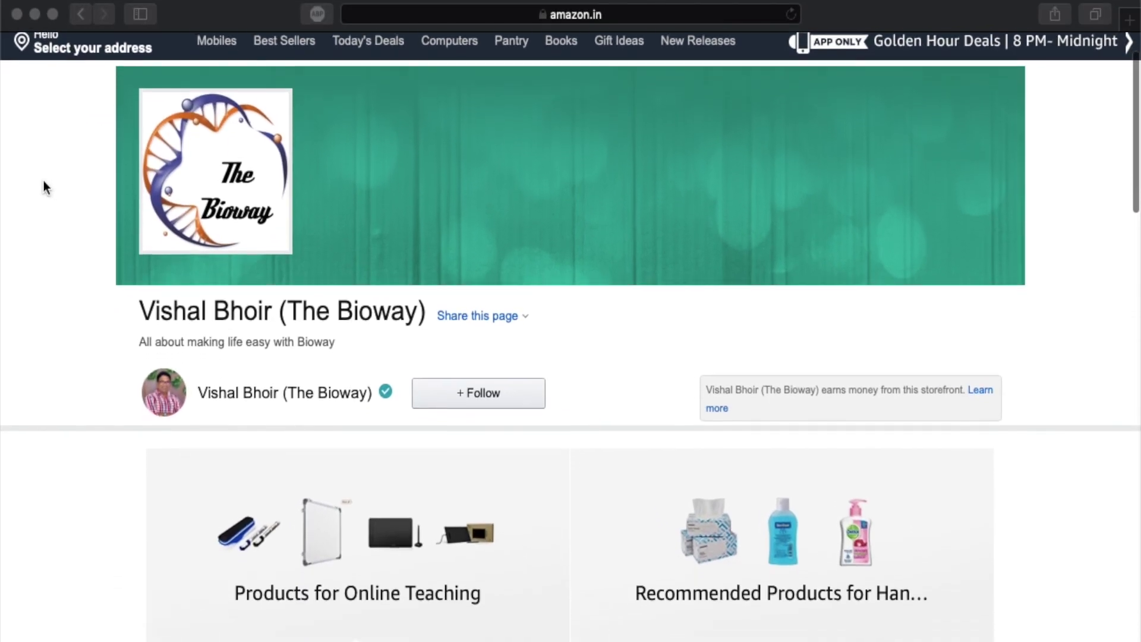
- Scroll the Amazon storefront down to the Products for Online Teaching list
scroll(44, 181, down, 5)
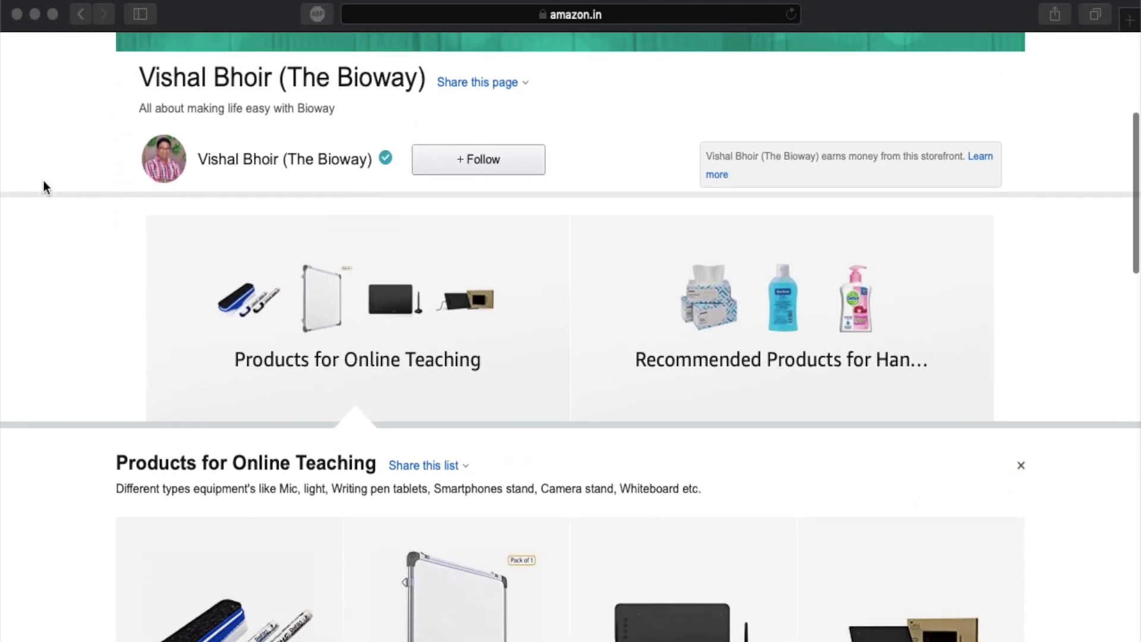
scroll(44, 188, down, 5)
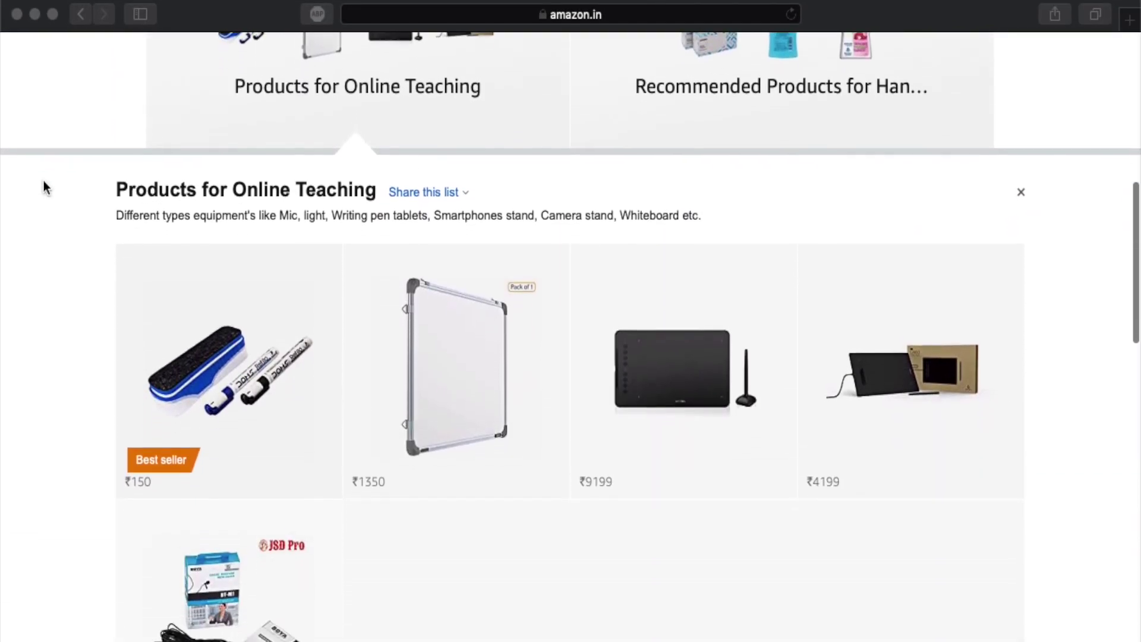
scroll(44, 187, down, 1)
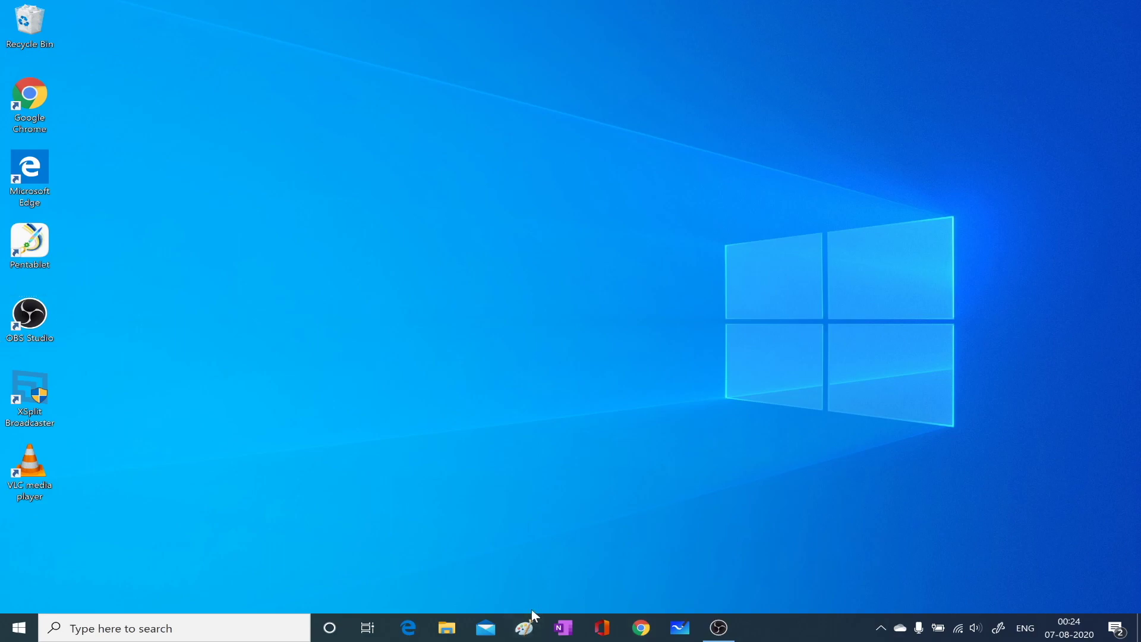
- Start Paint with a blank canvas and choose the Pencil in green
click(525, 625)
click(186, 50)
click(638, 44)
- Draw the right triangle labelled a, b, c and the a²+b²=c equation, boxed with extra strokes
mouse_move(132, 139)
mouse_down()
mouse_move(134, 168)
mouse_move(160, 143)
mouse_move(189, 178)
mouse_move(202, 152)
mouse_move(205, 181)
mouse_up()
drag(226, 161, 311, 175)
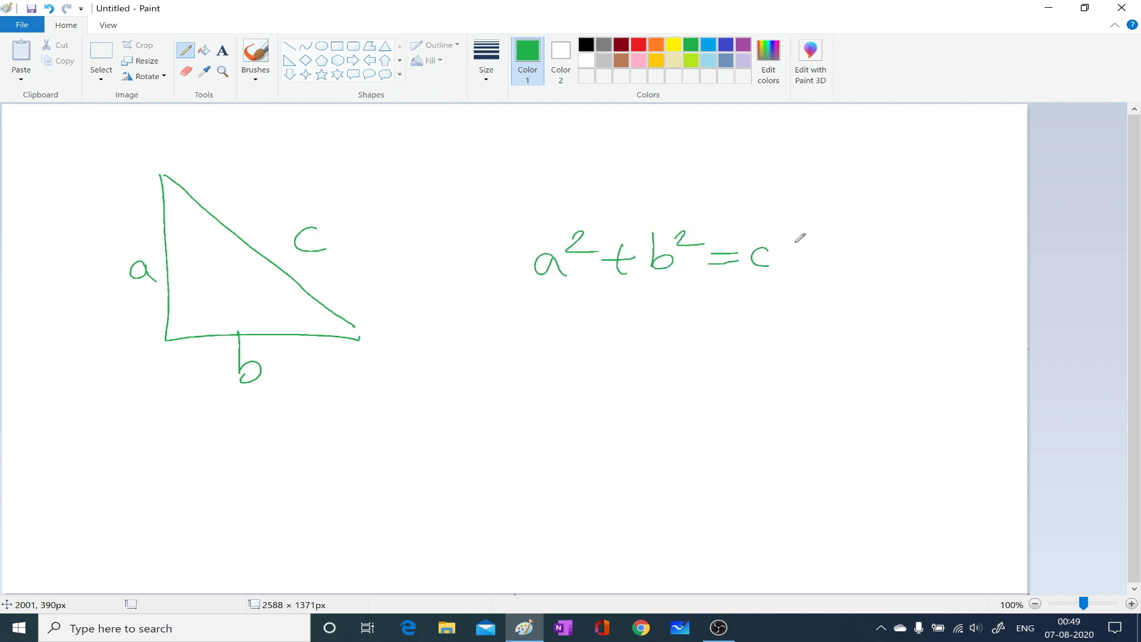
drag(683, 241, 704, 244)
mouse_move(517, 208)
mouse_down()
mouse_move(553, 310)
mouse_move(502, 321)
mouse_up()
drag(541, 178, 591, 166)
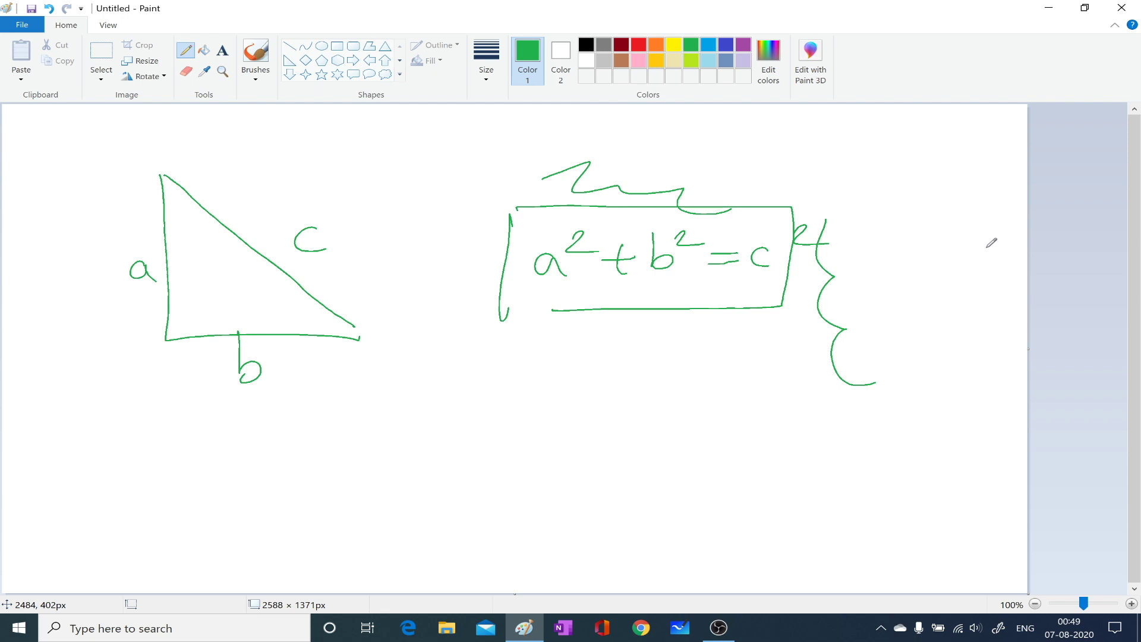
- Undo the brace, squiggle and box strokes around the formula with Ctrl+Z
key(ctrl+z)
key(ctrl+z)
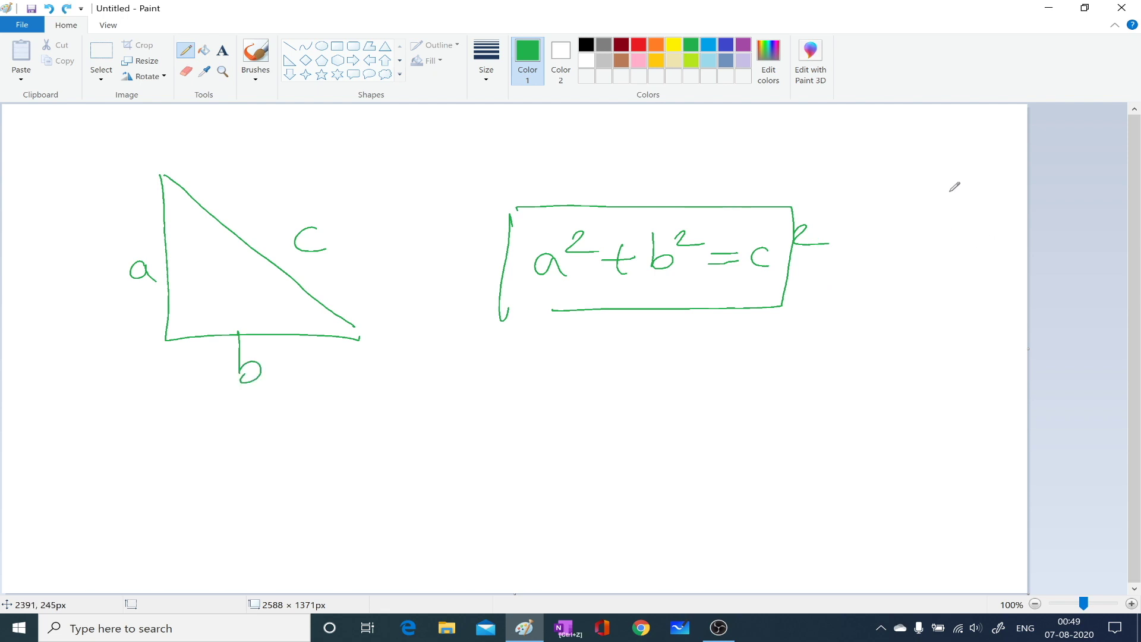
key(ctrl+z)
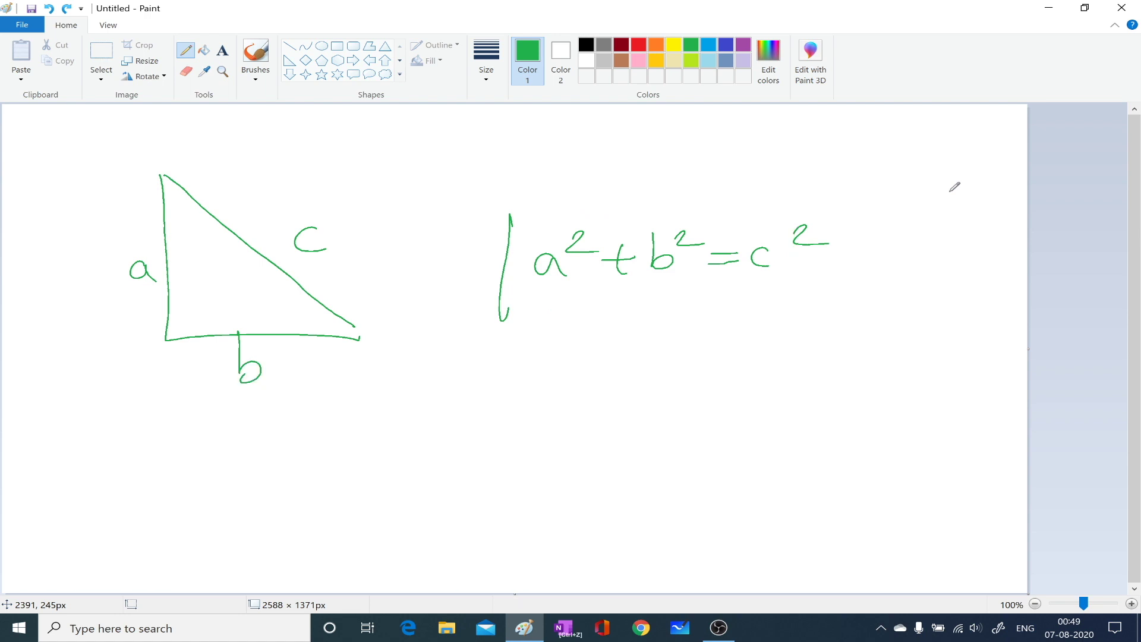
key(ctrl+z)
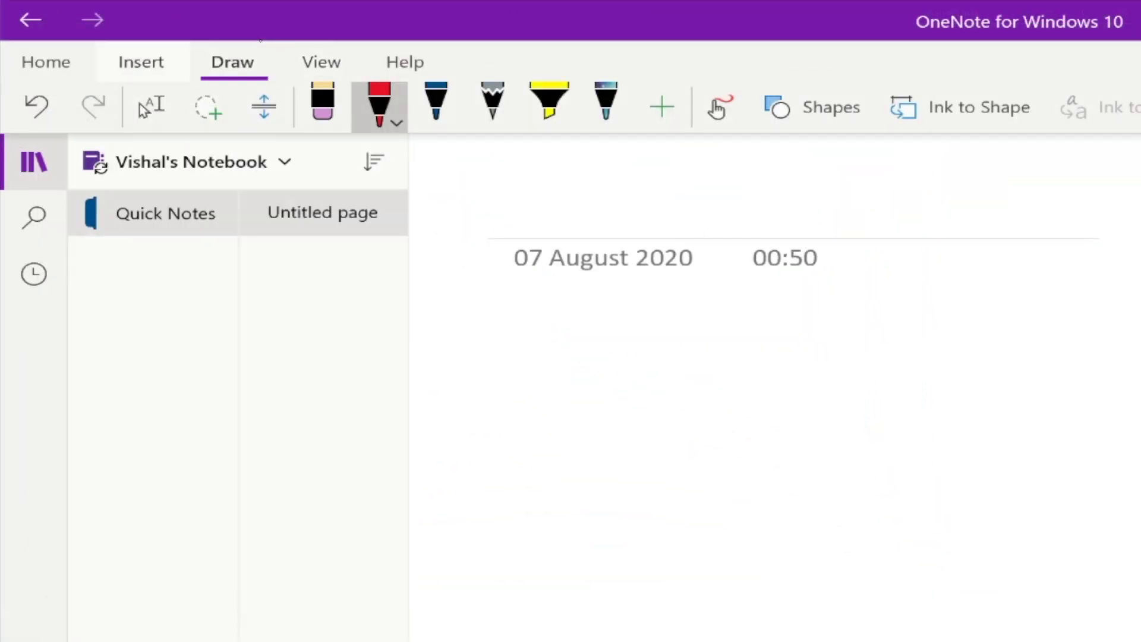
- Browse the Home, Insert, Draw, View and Help ribbon tabs, ending back on Draw
click(45, 61)
click(141, 61)
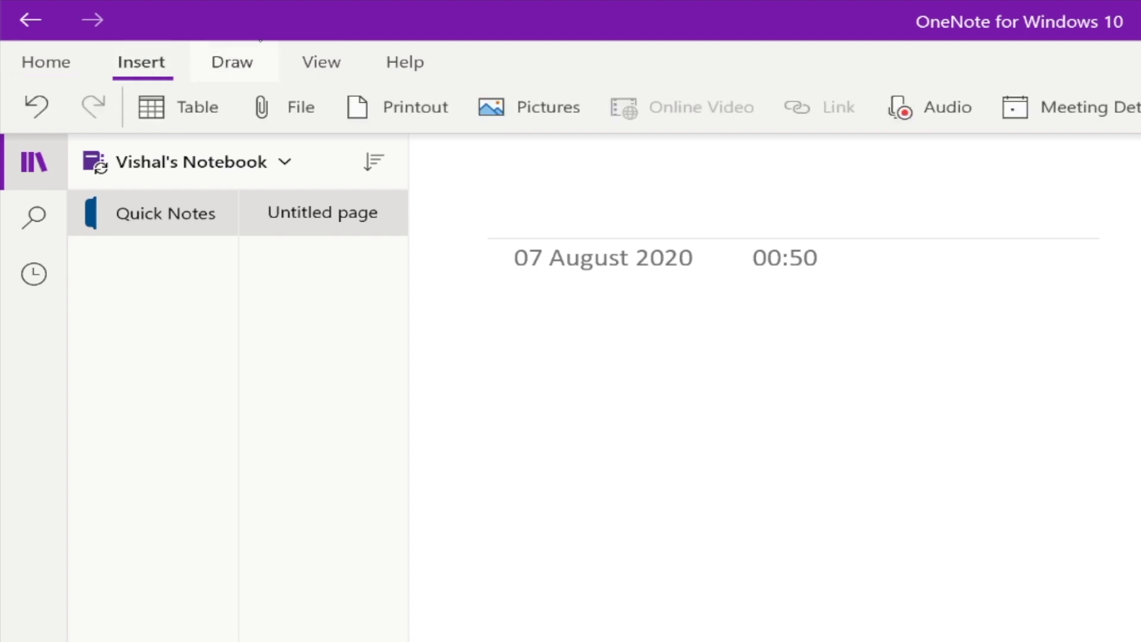
click(232, 61)
click(321, 62)
click(405, 61)
click(259, 47)
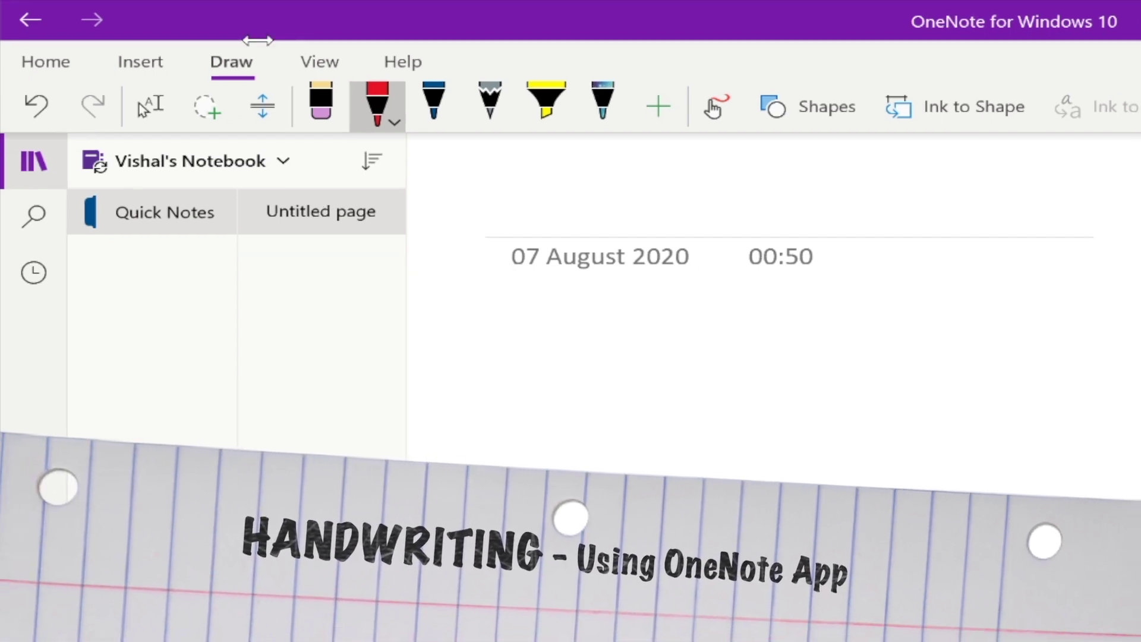
- Try the eraser, red, dark blue, pencil, highlighter and galaxy pens, then check the red pen's options
click(317, 101)
click(372, 101)
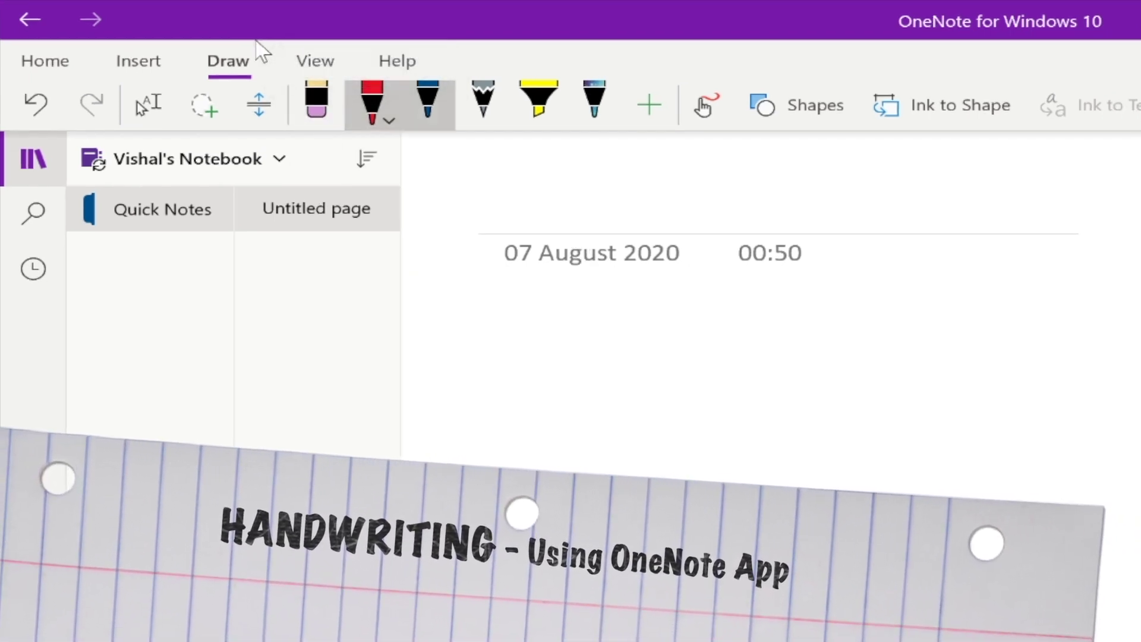
click(427, 101)
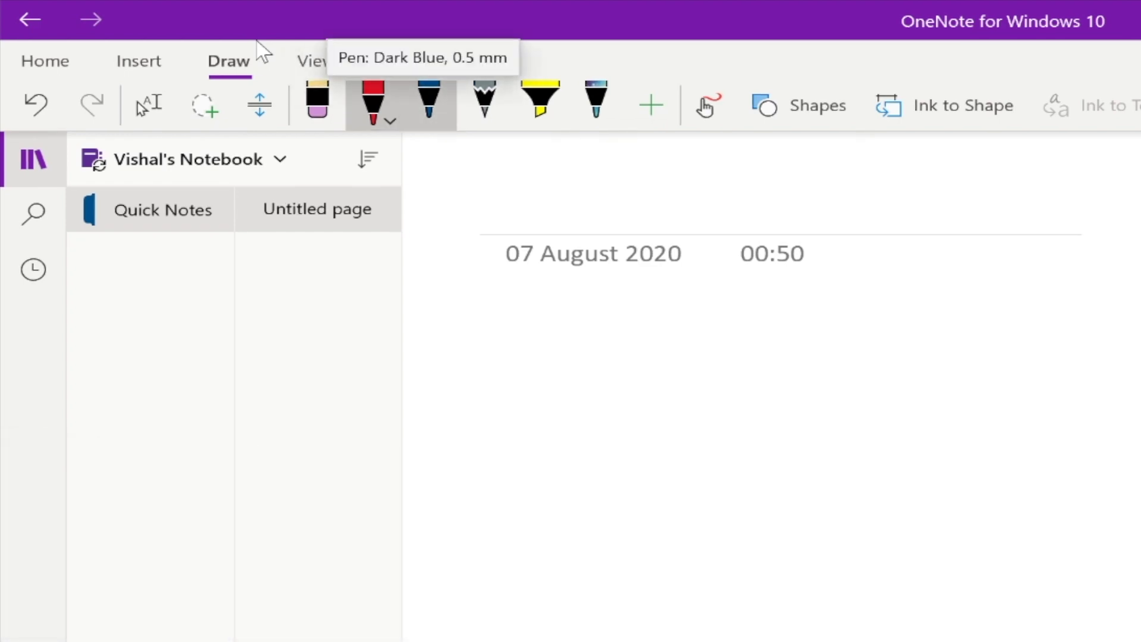
click(483, 101)
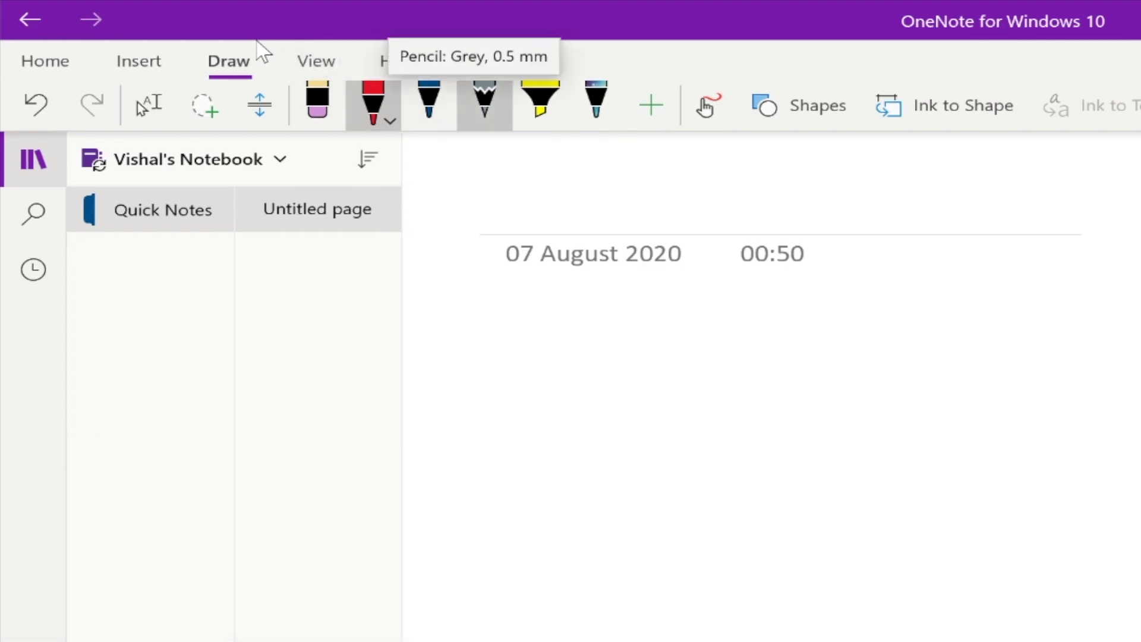
click(540, 101)
click(595, 101)
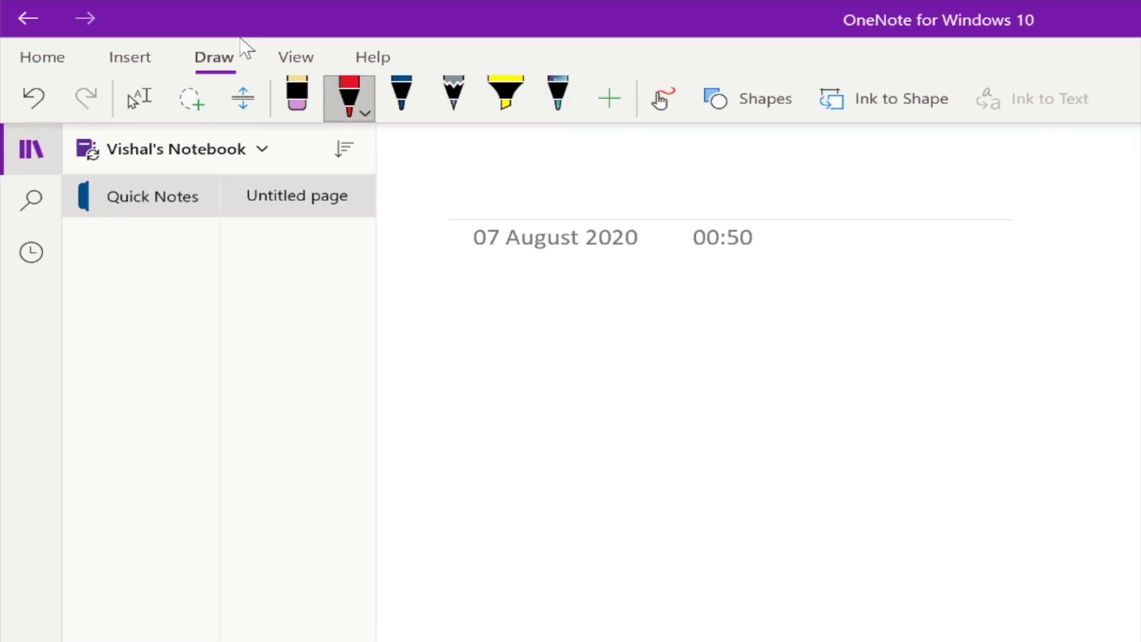
key(Return)
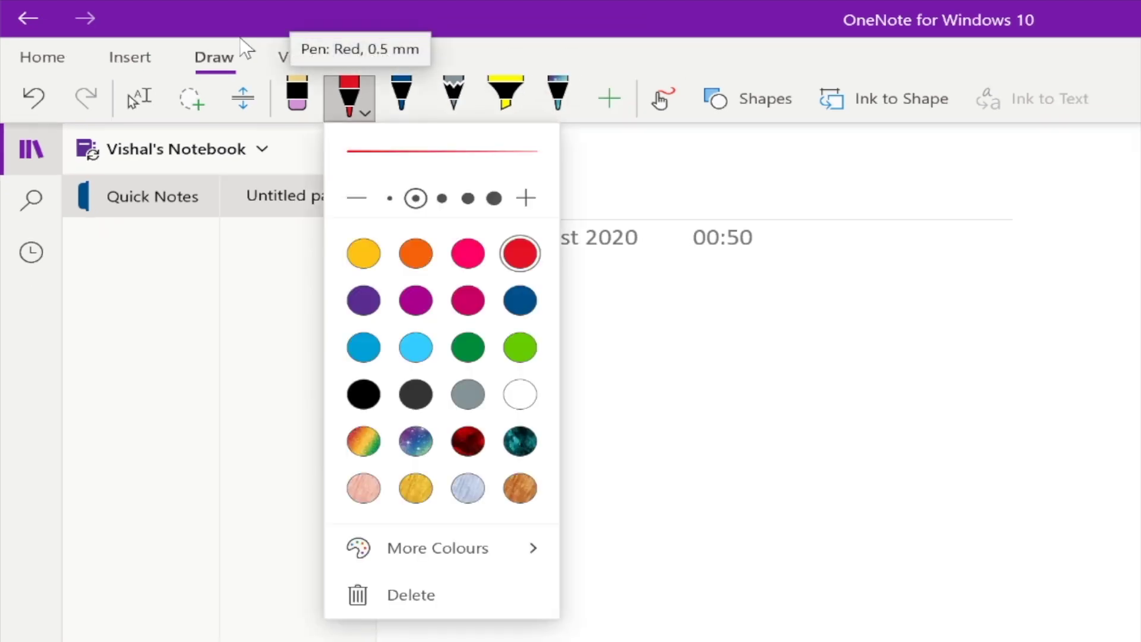
key(Escape)
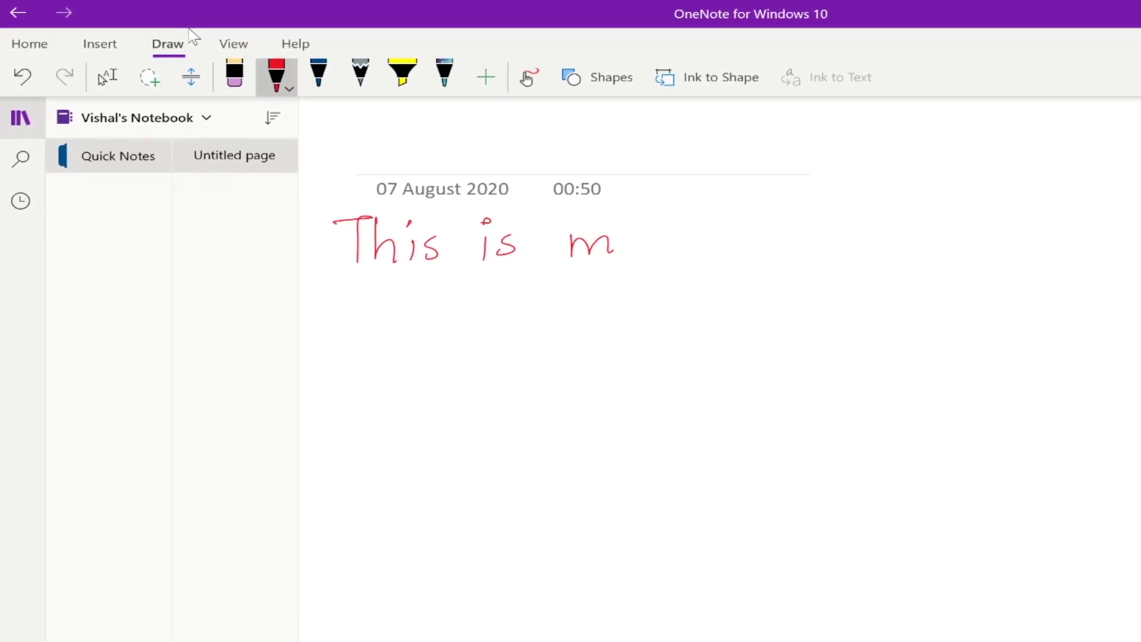
- Handwrite 'my XP-Pen tablet' in red to complete 'This is my XP-Pen tablet'
drag(623, 235, 612, 284)
drag(711, 209, 754, 251)
mouse_move(752, 208)
mouse_down()
mouse_move(714, 251)
mouse_move(842, 223)
mouse_move(878, 246)
mouse_up()
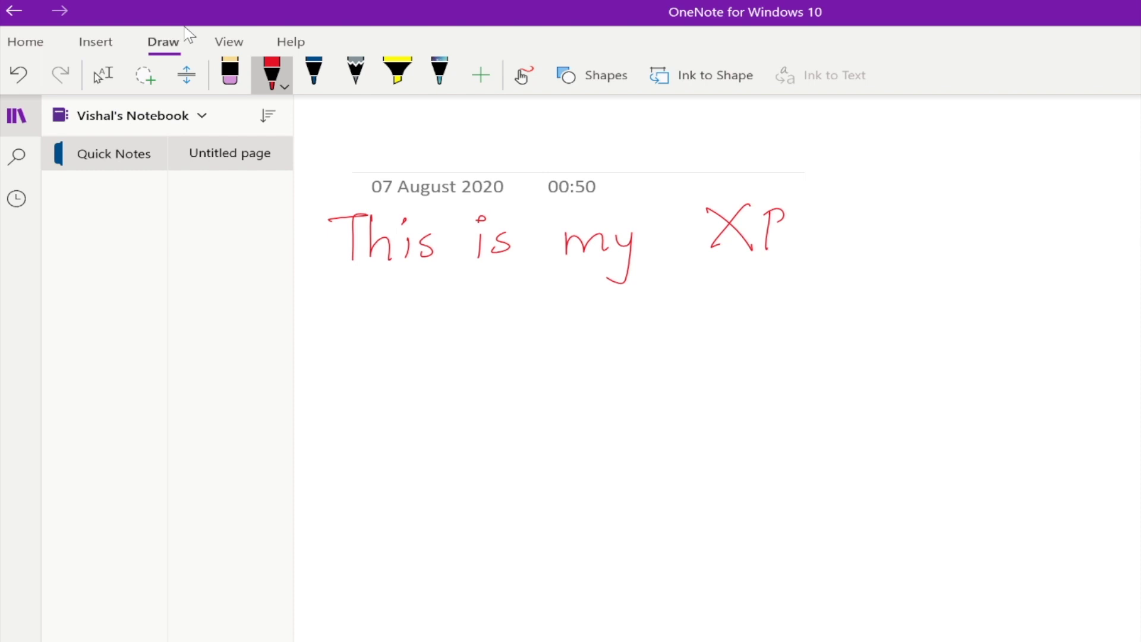
mouse_move(882, 247)
mouse_down()
mouse_move(892, 229)
mouse_move(909, 244)
mouse_up()
drag(970, 201, 967, 243)
drag(950, 228, 1045, 241)
drag(1063, 228, 1074, 235)
drag(1088, 196, 1084, 238)
drag(1073, 211, 1102, 208)
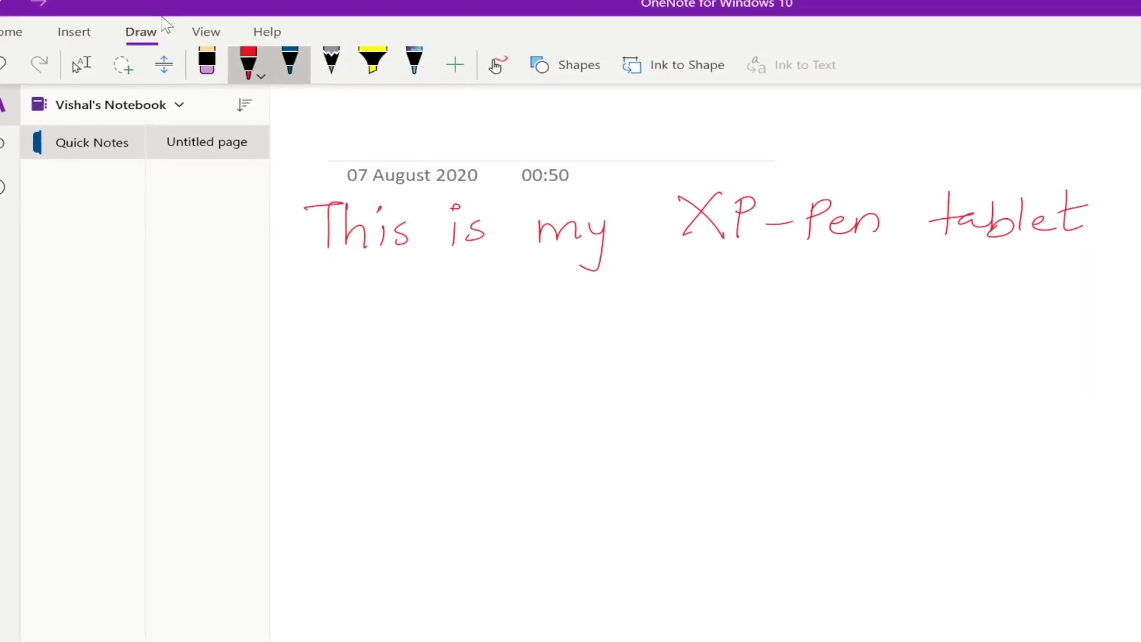
- Set the dark blue pen to 2 mm thickness and Light Blue colour
click(289, 61)
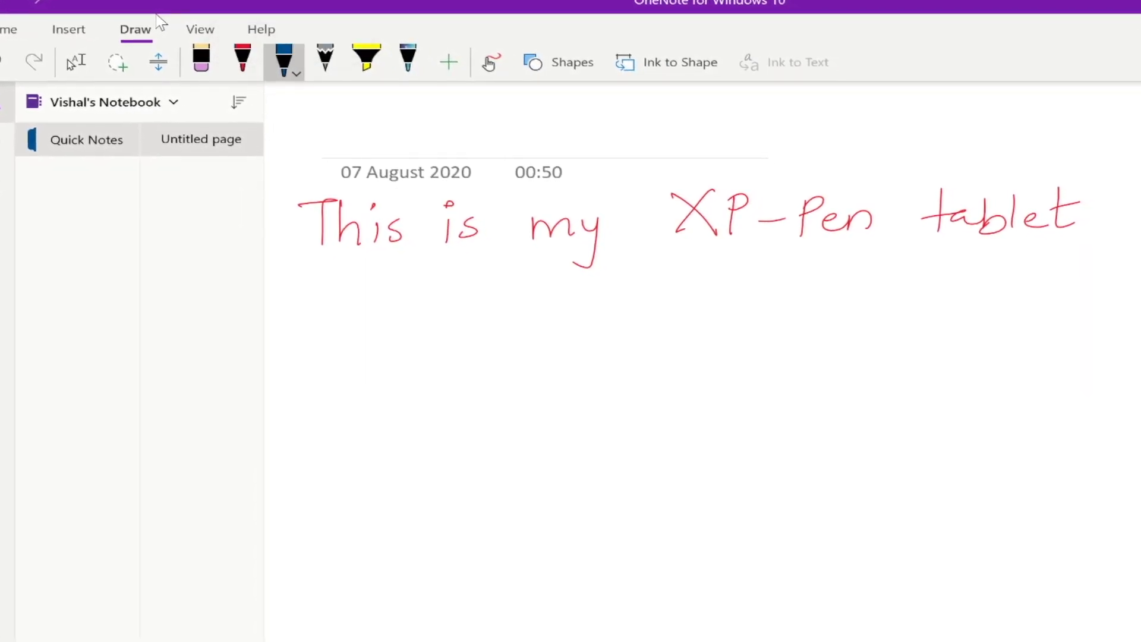
click(284, 62)
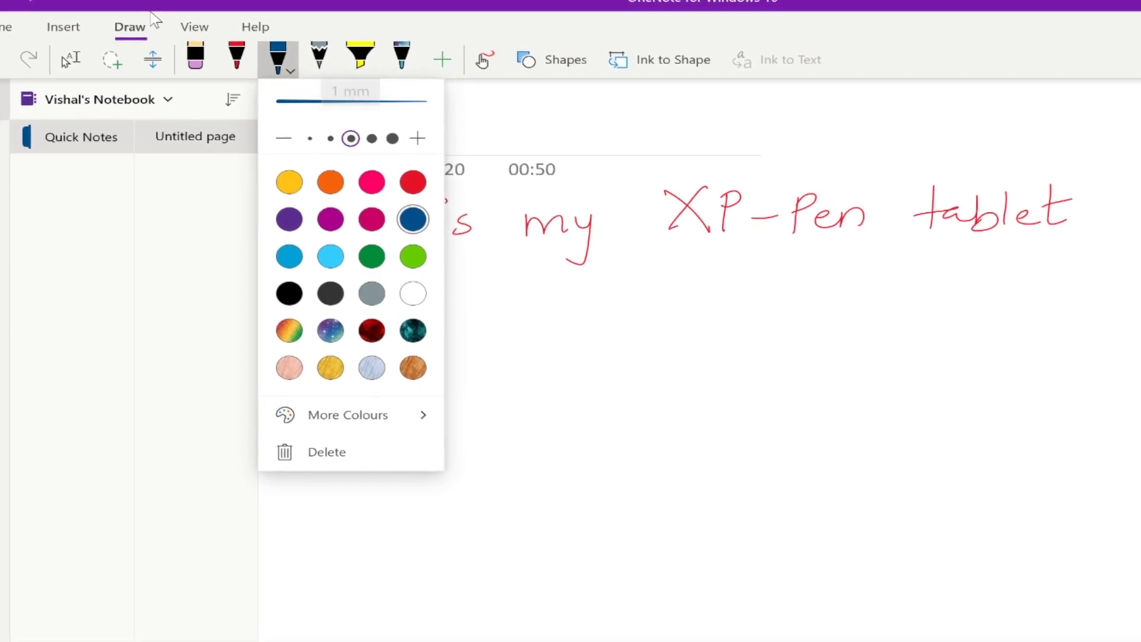
key(Right)
key(Right)
key(Right)
key(Left)
key(Left)
key(Right)
key(Right)
key(Left)
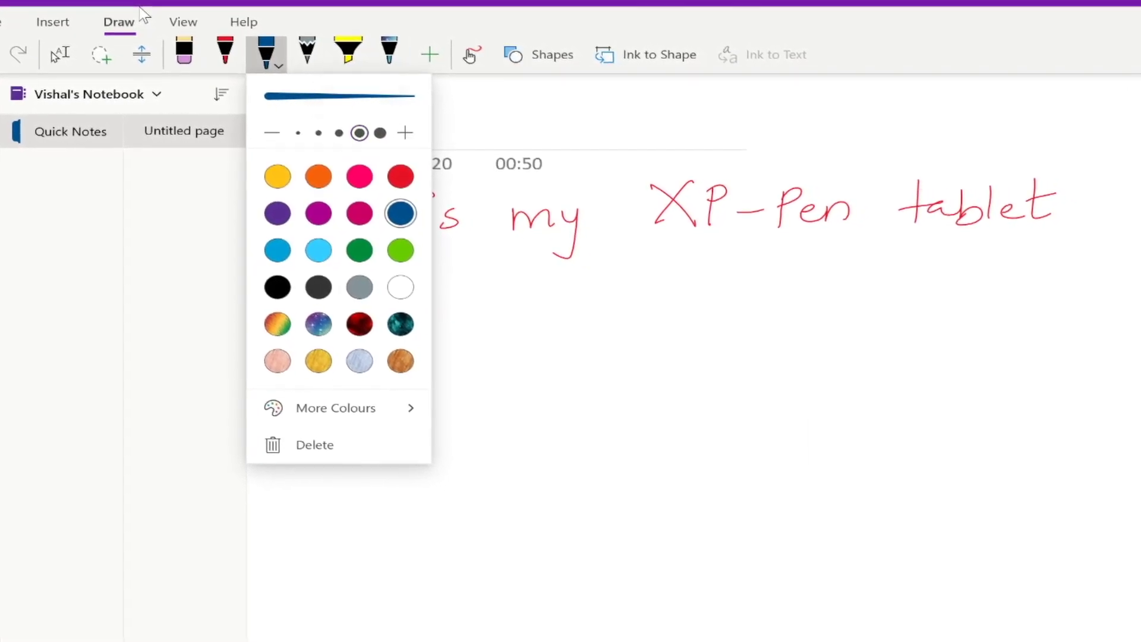
key(Down)
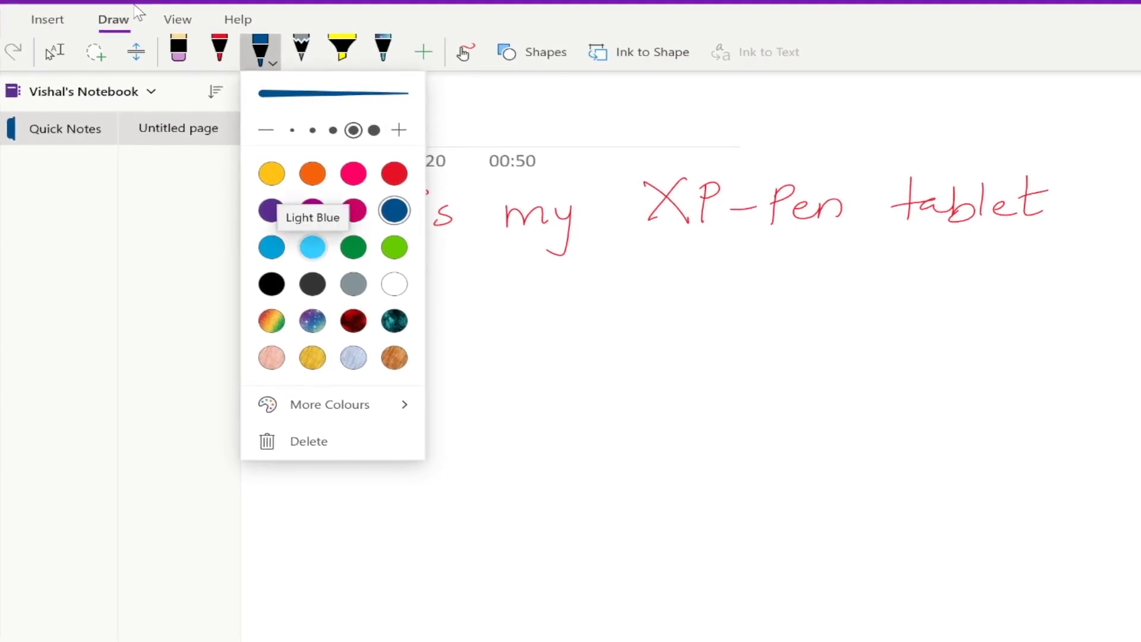
key(Return)
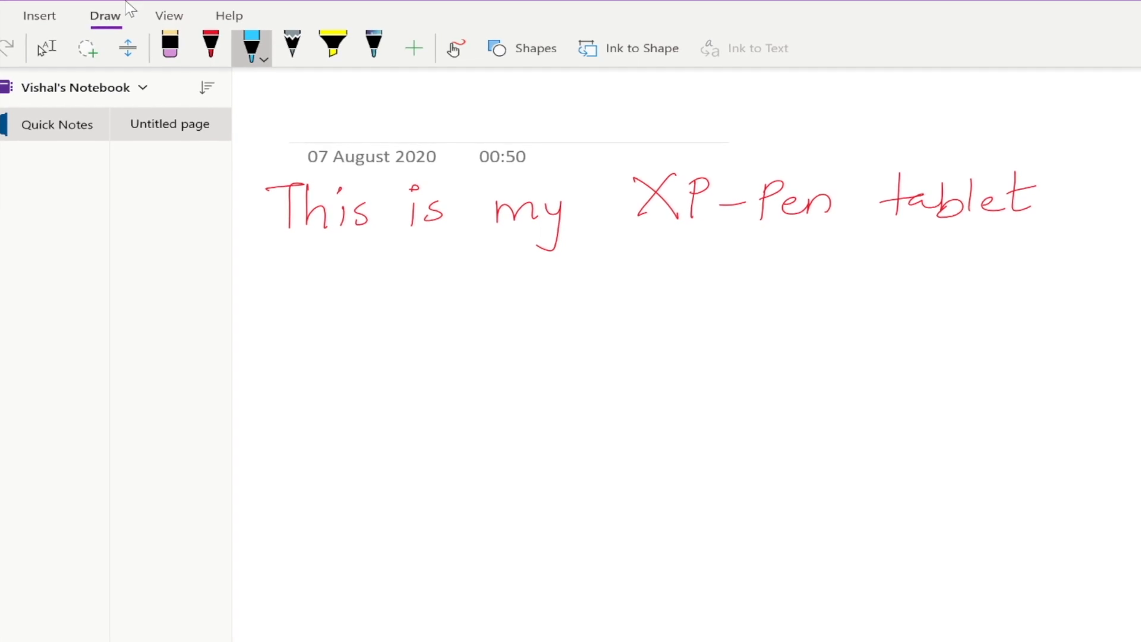
- Handwrite 'Welco' in light blue below the red sentence
mouse_move(283, 278)
mouse_down()
mouse_move(339, 345)
mouse_move(356, 274)
mouse_up()
drag(386, 323, 404, 351)
drag(429, 276, 419, 351)
drag(463, 315, 464, 349)
drag(484, 318, 482, 321)
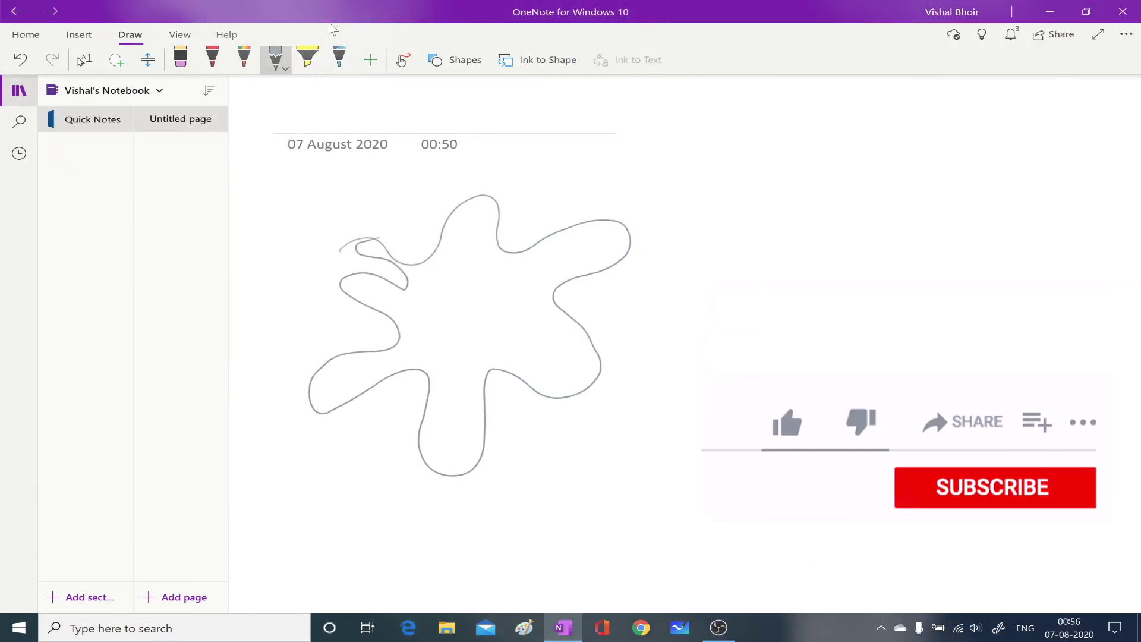
- Draw the nucleus circle, squiggles and small dots inside the amoeba
mouse_move(495, 284)
mouse_down()
mouse_move(471, 340)
mouse_move(496, 284)
mouse_up()
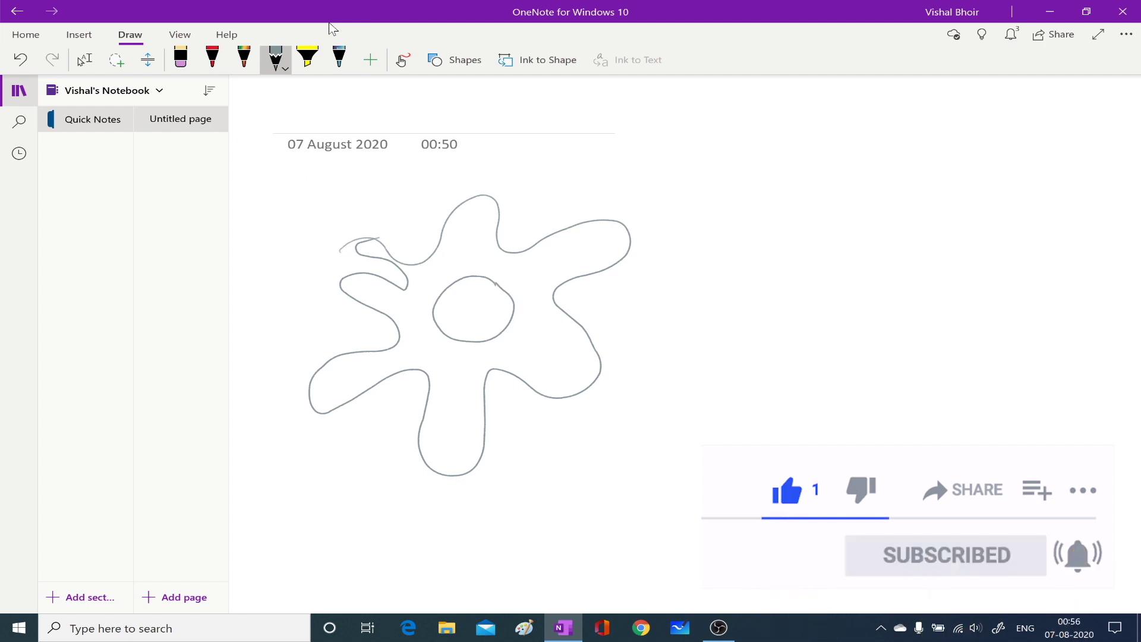
drag(550, 250, 564, 244)
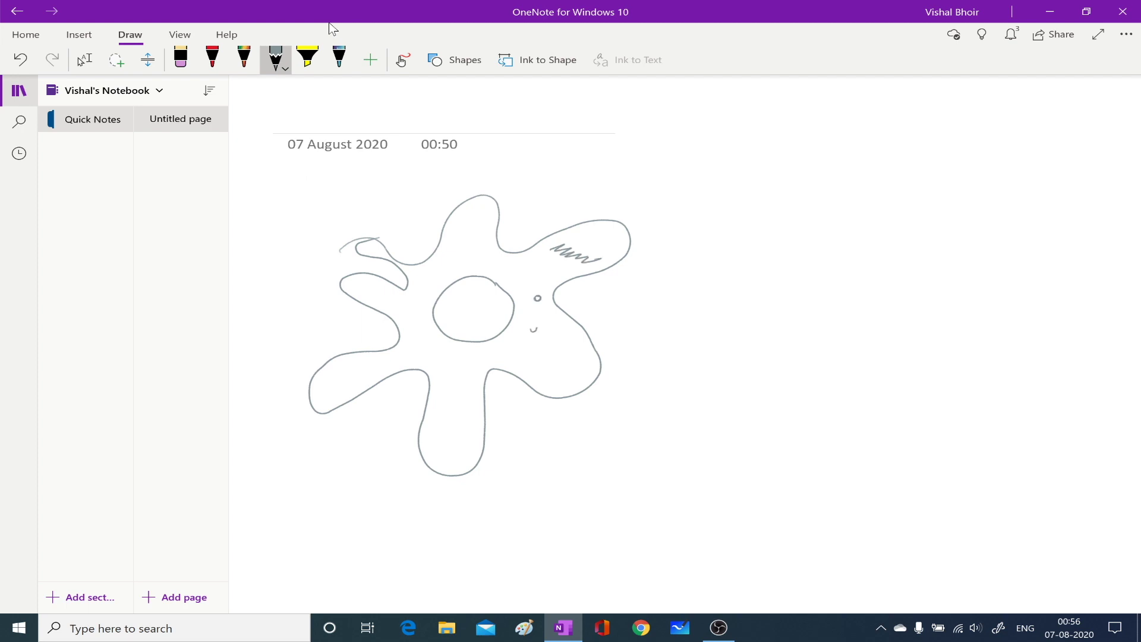
drag(418, 266, 420, 274)
drag(532, 327, 536, 333)
mouse_move(461, 295)
mouse_down()
mouse_move(482, 293)
mouse_move(459, 321)
mouse_up()
drag(468, 321, 485, 324)
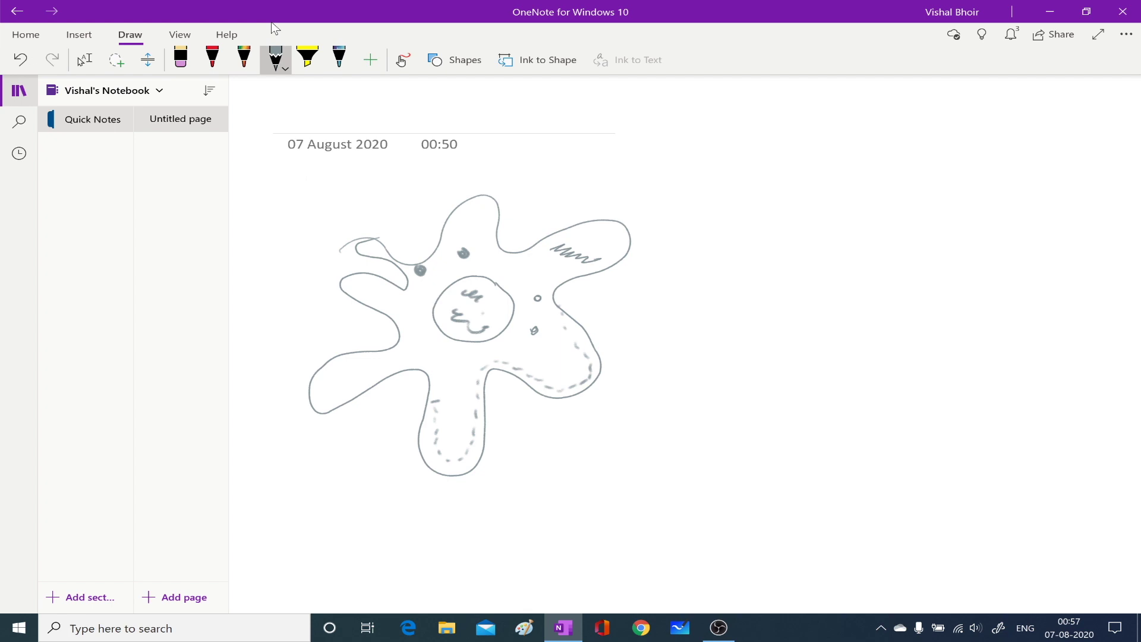
- Draw an arrow up to the nucleus and handwrite the label 'Nucleus' below it
mouse_move(517, 456)
mouse_down()
mouse_move(541, 415)
mouse_move(491, 334)
mouse_move(485, 355)
mouse_up()
drag(488, 331, 515, 337)
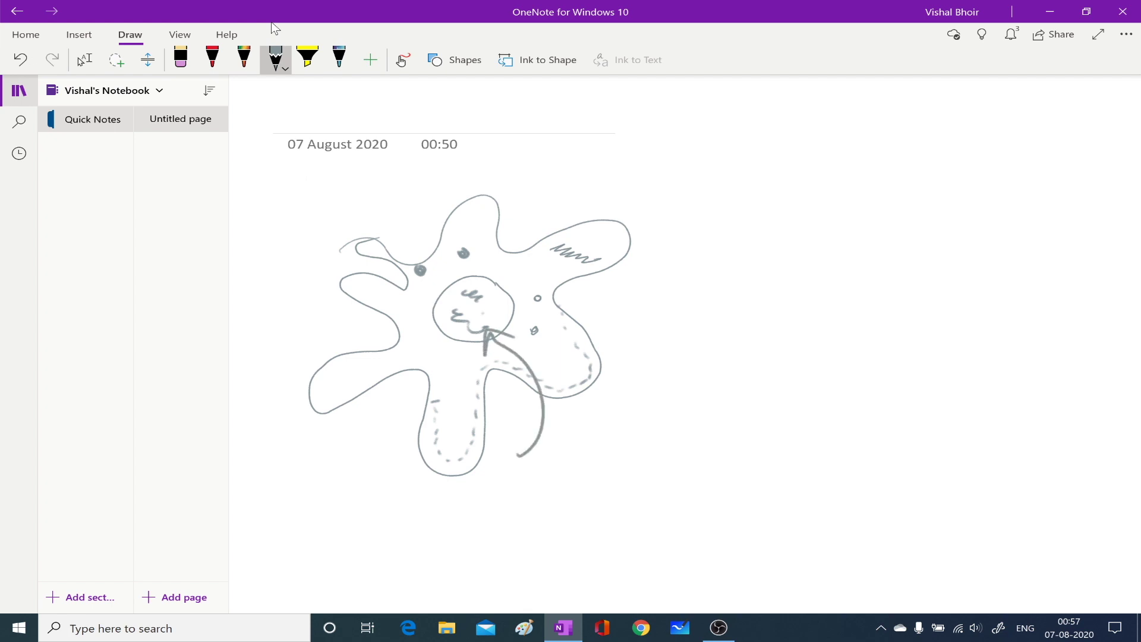
mouse_move(476, 508)
mouse_down()
mouse_move(506, 493)
mouse_move(505, 465)
mouse_up()
drag(518, 477, 539, 492)
mouse_move(561, 475)
mouse_down()
mouse_move(565, 488)
mouse_move(575, 483)
mouse_up()
mouse_move(571, 472)
mouse_down()
mouse_move(592, 480)
mouse_move(607, 468)
mouse_up()
drag(623, 455, 612, 473)
- Draw an arrow into the cytoplasm and handwrite 'Cytoplasm' at the upper right
mouse_move(537, 273)
mouse_down()
mouse_move(544, 249)
mouse_move(627, 196)
mouse_move(536, 274)
mouse_up()
drag(537, 275, 557, 258)
drag(672, 171, 675, 204)
mouse_move(678, 183)
mouse_down()
mouse_move(696, 199)
mouse_move(679, 224)
mouse_up()
mouse_move(713, 159)
mouse_down()
mouse_move(726, 193)
mouse_move(734, 174)
mouse_move(711, 176)
mouse_up()
mouse_move(745, 170)
mouse_down()
mouse_move(746, 208)
mouse_move(762, 179)
mouse_up()
drag(765, 174, 790, 177)
mouse_move(803, 161)
mouse_down()
mouse_move(796, 175)
mouse_move(851, 162)
mouse_up()
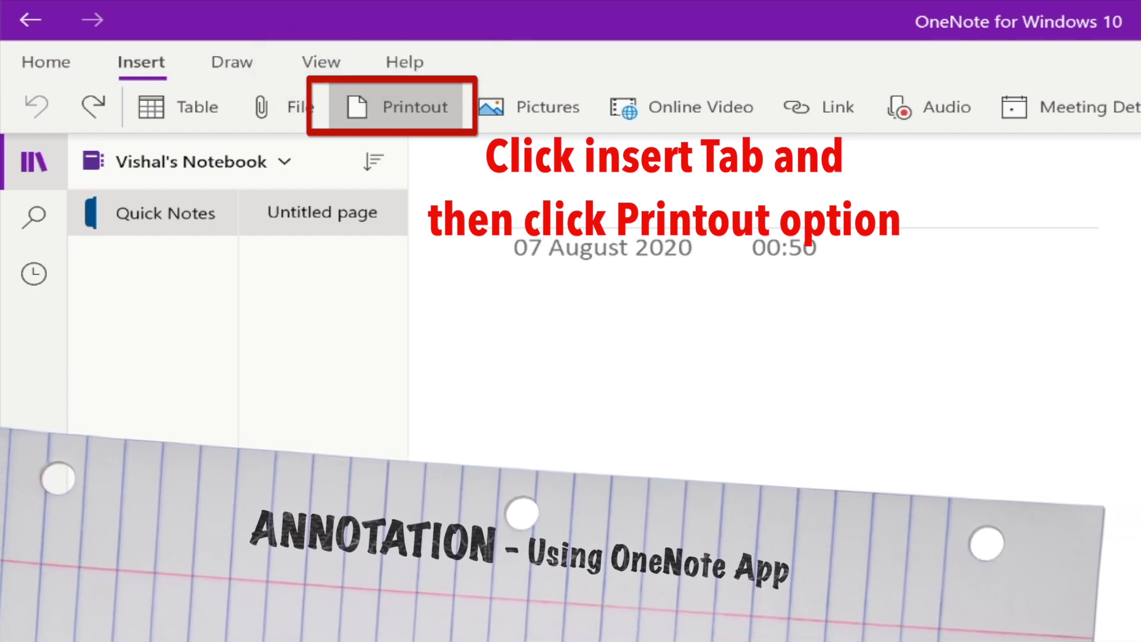
- Insert the 'regulation of Glycolysis' PDF from the Downloads folder as a printout
click(386, 113)
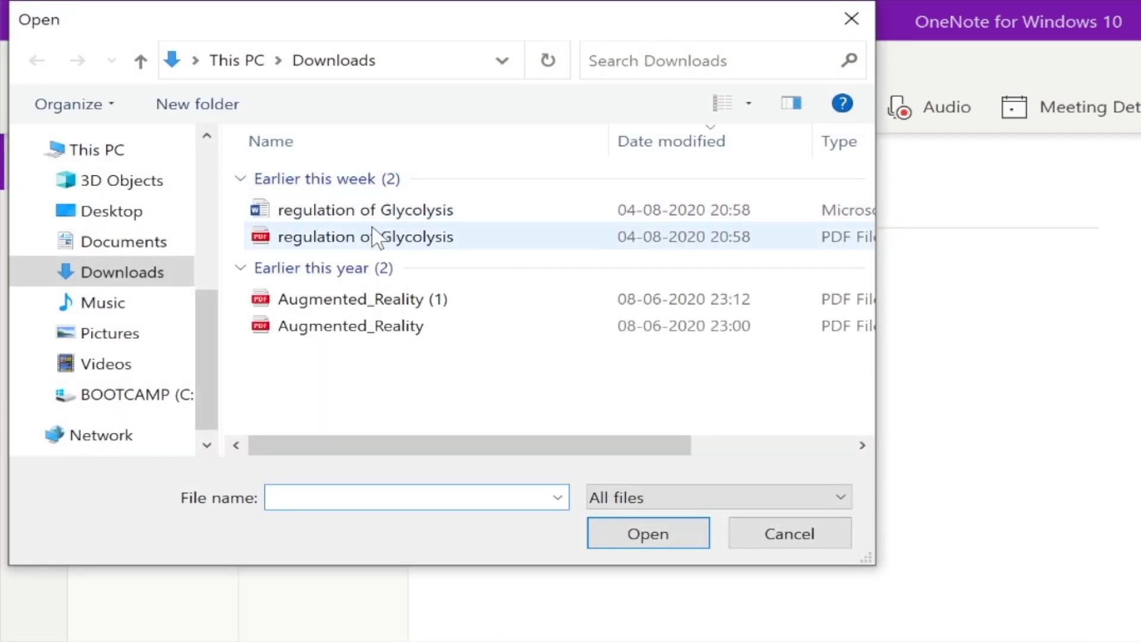
click(392, 241)
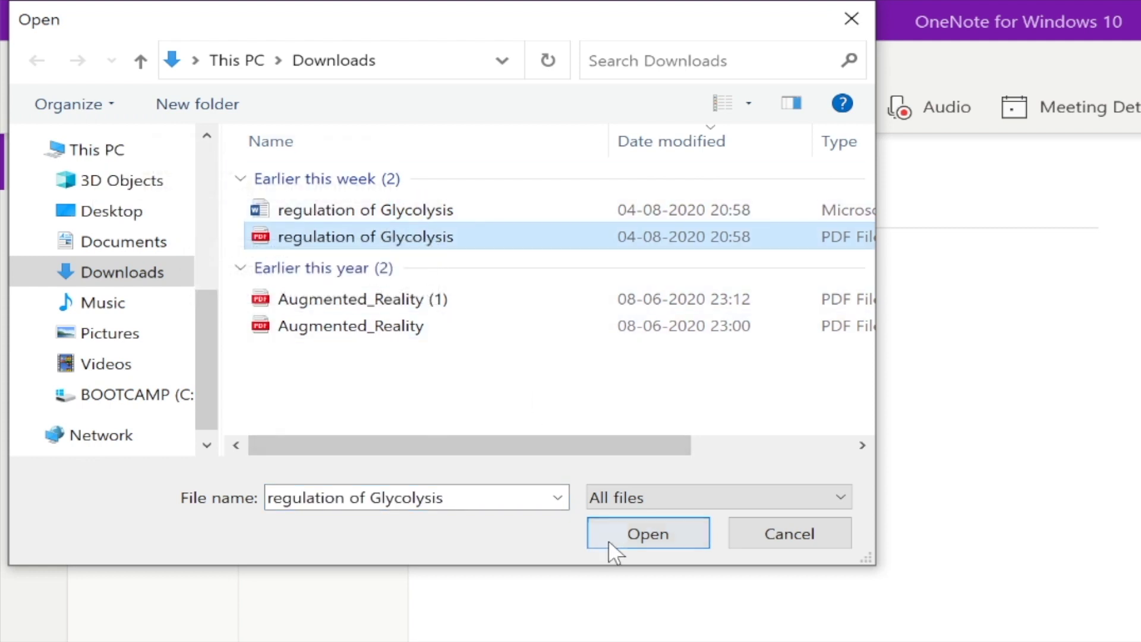
click(643, 534)
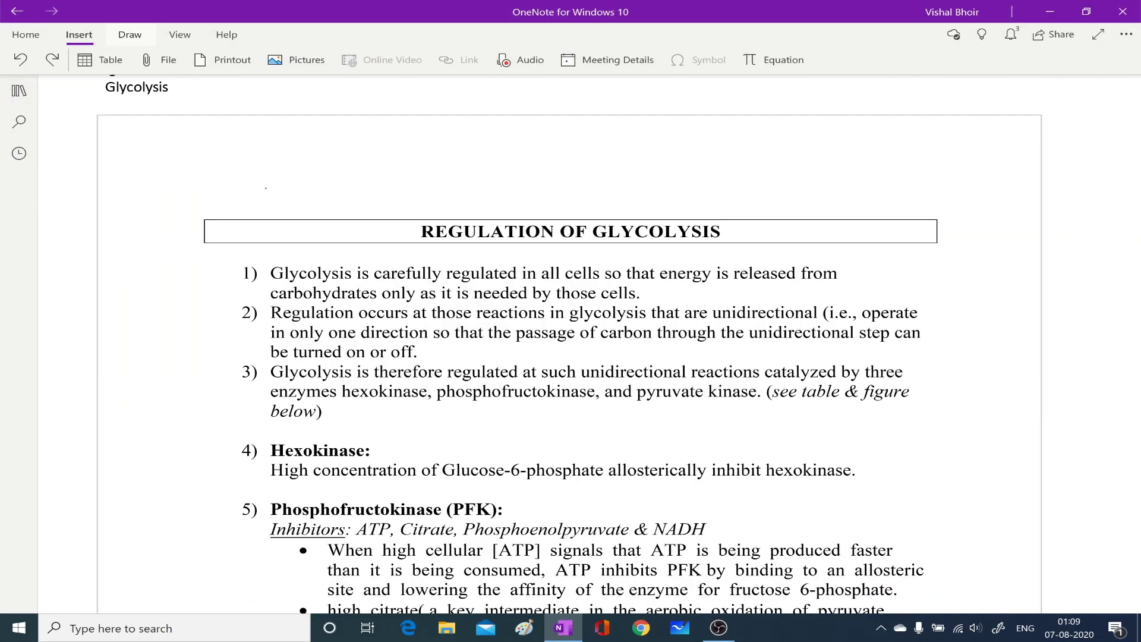
- Circle 'Glycolysis' in item 1 and the REGULATION OF GLYCOLYSIS title in red
key(alt+d)
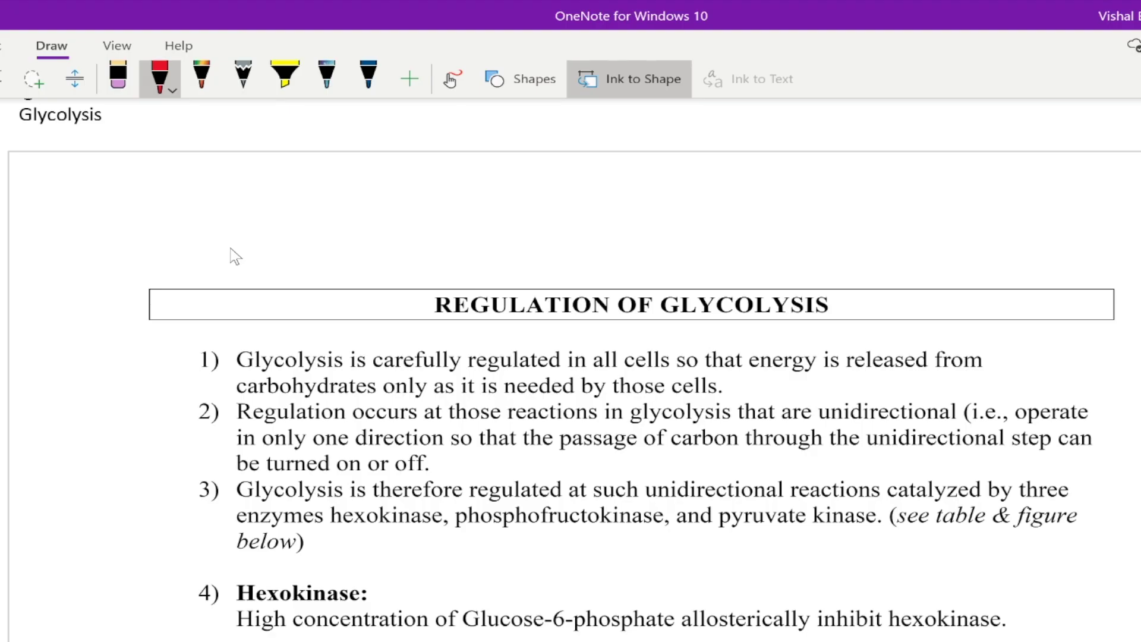
mouse_move(239, 366)
mouse_down()
mouse_move(291, 372)
mouse_move(350, 357)
mouse_move(235, 351)
mouse_move(256, 373)
mouse_up()
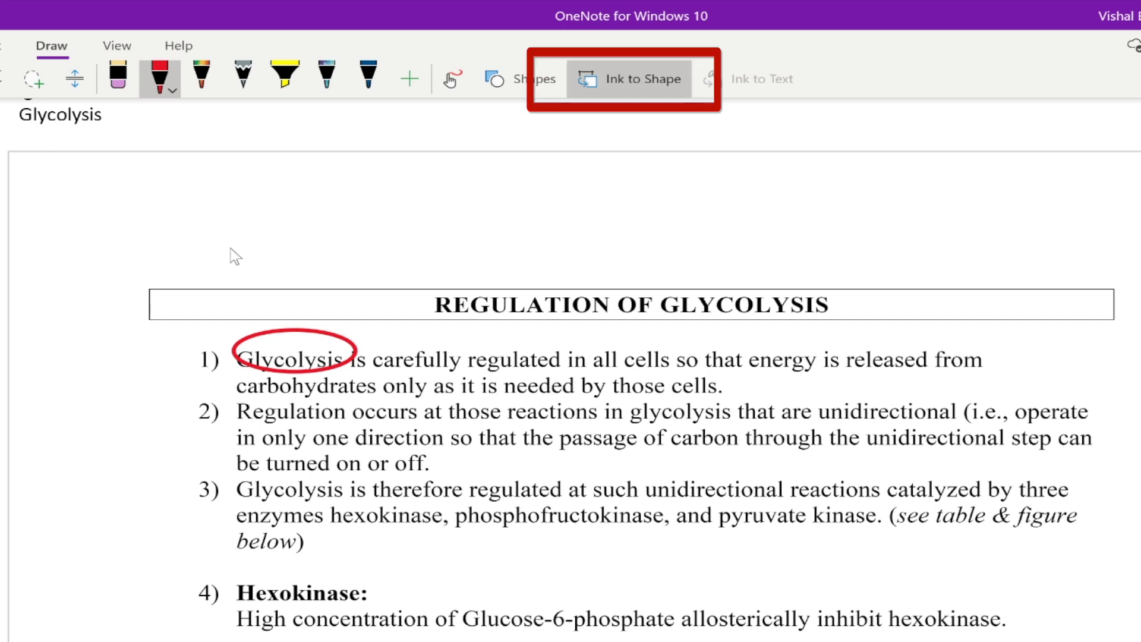
mouse_move(560, 260)
mouse_down()
mouse_move(410, 294)
mouse_move(607, 340)
mouse_move(840, 344)
mouse_move(742, 267)
mouse_move(562, 260)
mouse_up()
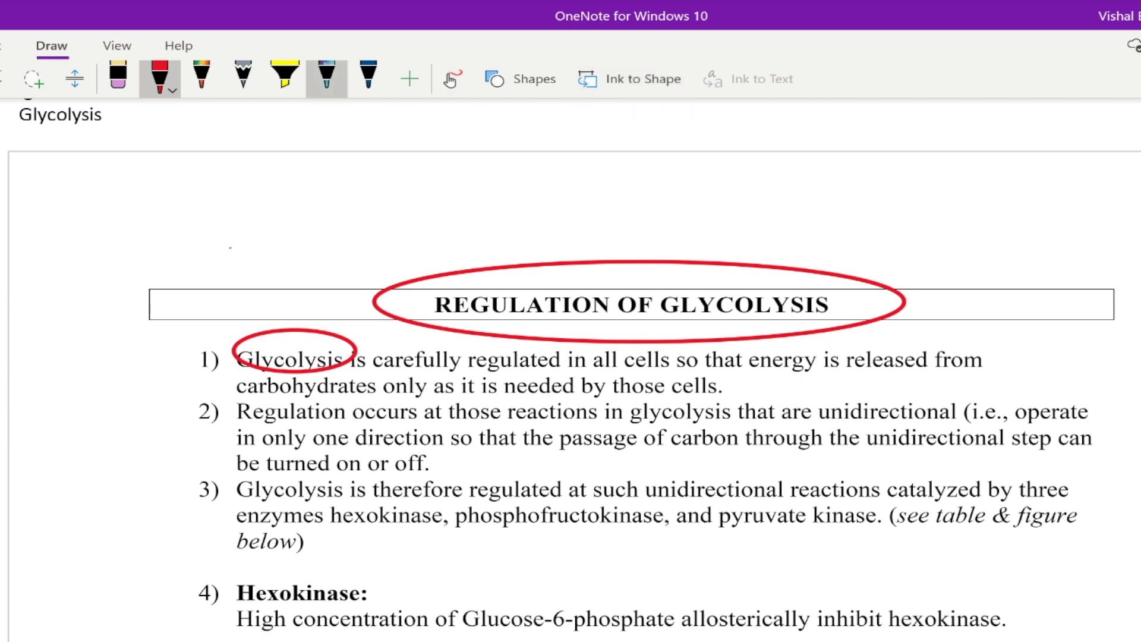
- Underline 'passage of carbon through the unidirectional step' and 'turned on or off' in dark blue
click(285, 78)
click(369, 78)
mouse_move(557, 456)
mouse_down()
mouse_move(784, 479)
mouse_move(1098, 476)
mouse_up()
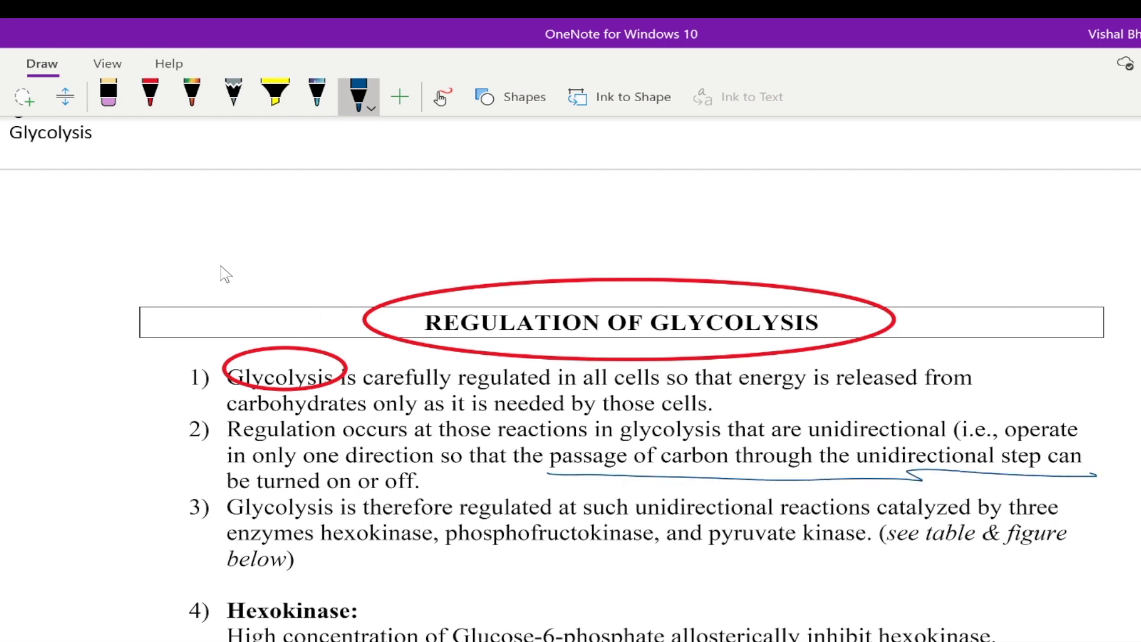
drag(300, 495, 428, 494)
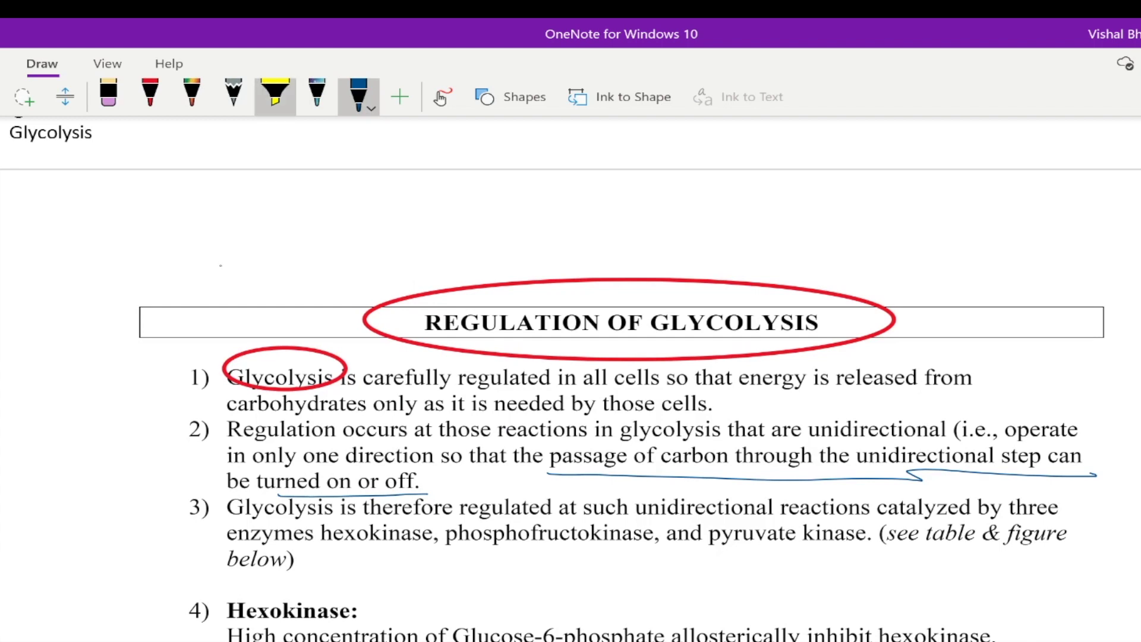
- Highlight item 3's first line and its hexokinase enzymes line in yellow
click(275, 93)
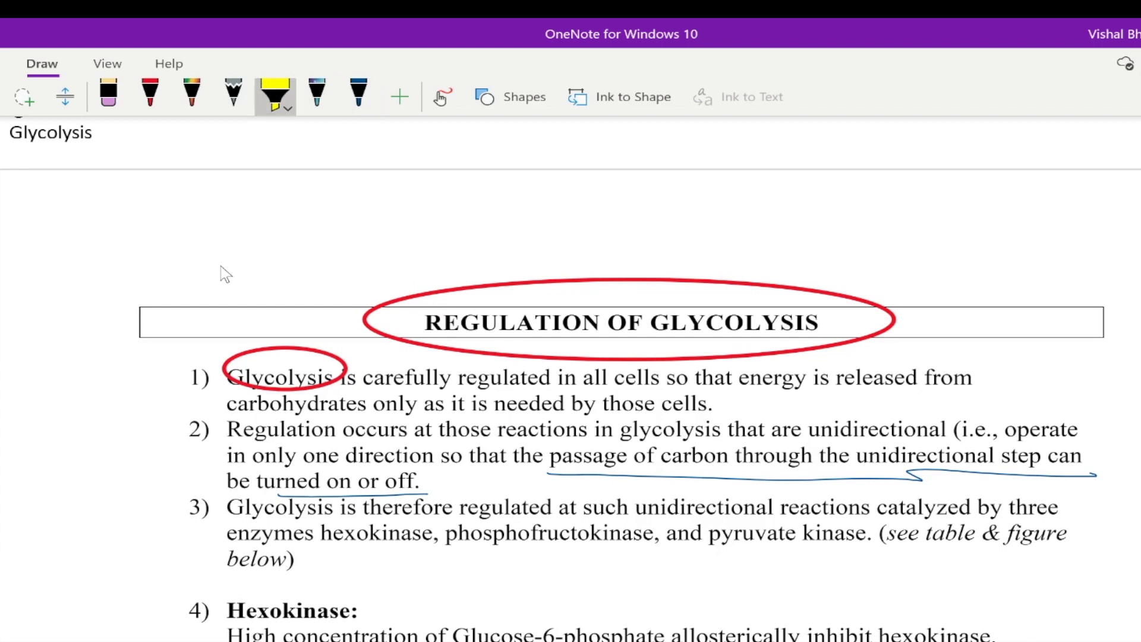
drag(226, 507, 1057, 514)
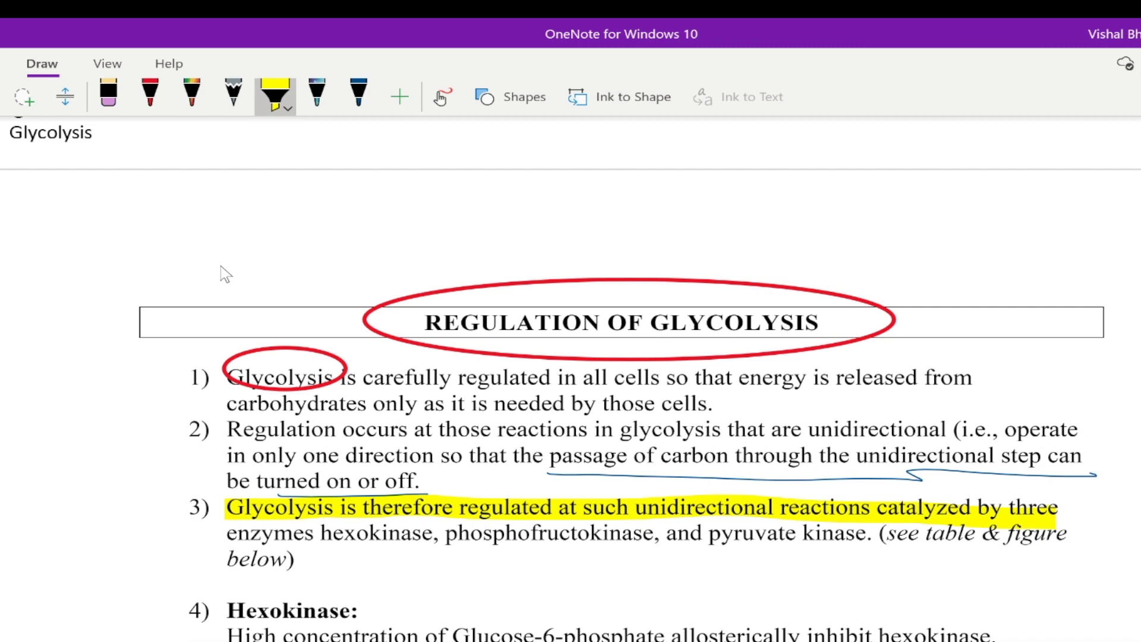
drag(225, 537, 847, 537)
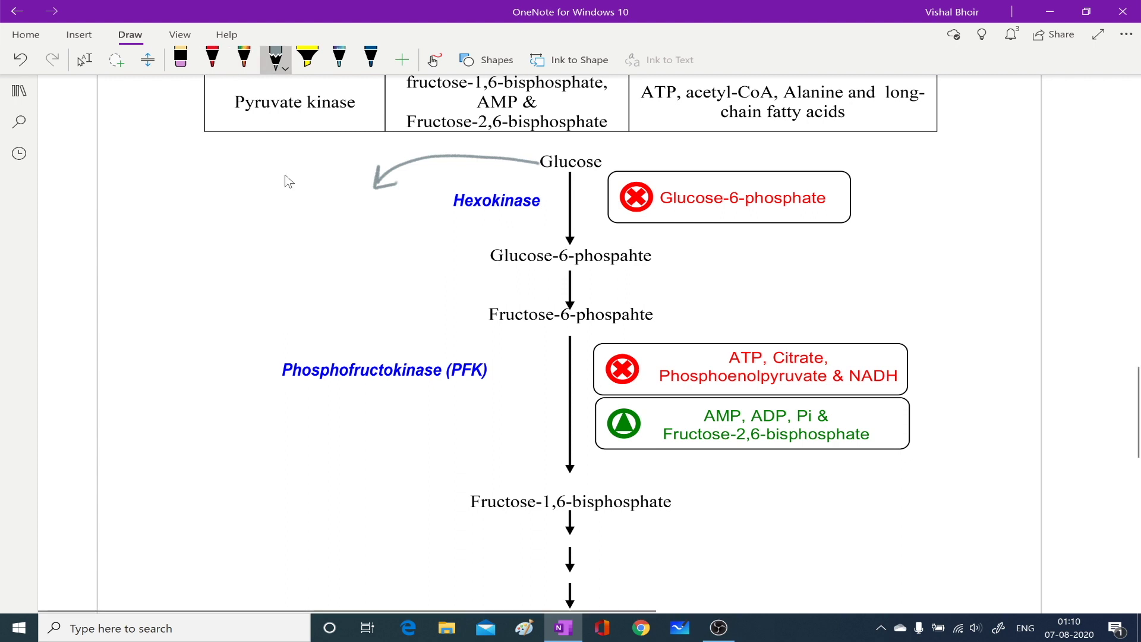
- Sketch a hexagon glucose ring with its ring oxygen and bond lines beside the pathway
drag(187, 202, 278, 189)
mouse_move(190, 200)
mouse_down()
mouse_move(149, 241)
mouse_move(199, 284)
mouse_move(268, 270)
mouse_up()
mouse_move(279, 208)
mouse_down()
mouse_move(300, 239)
mouse_move(267, 270)
mouse_up()
drag(305, 235, 305, 273)
drag(275, 269, 273, 309)
drag(204, 250, 198, 285)
drag(153, 239, 153, 280)
drag(190, 173, 190, 200)
- Write the CH₂O group above the ring
drag(200, 150, 191, 167)
drag(205, 147, 212, 168)
drag(215, 149, 250, 167)
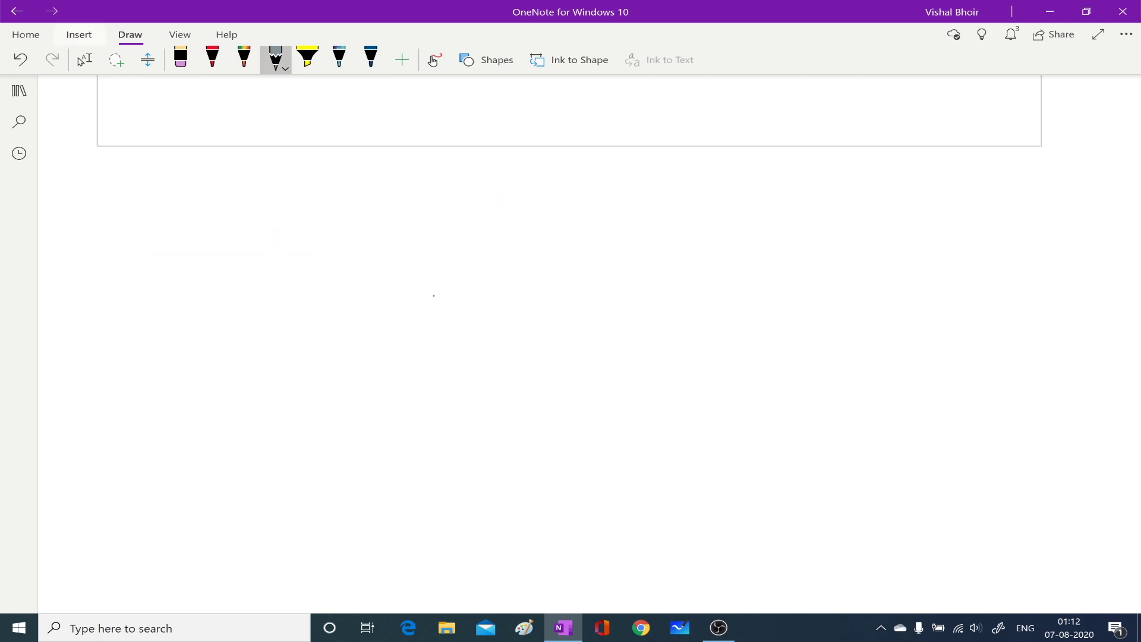
- Insert the Glycolysis image from Downloads via Pictures > From File
click(79, 34)
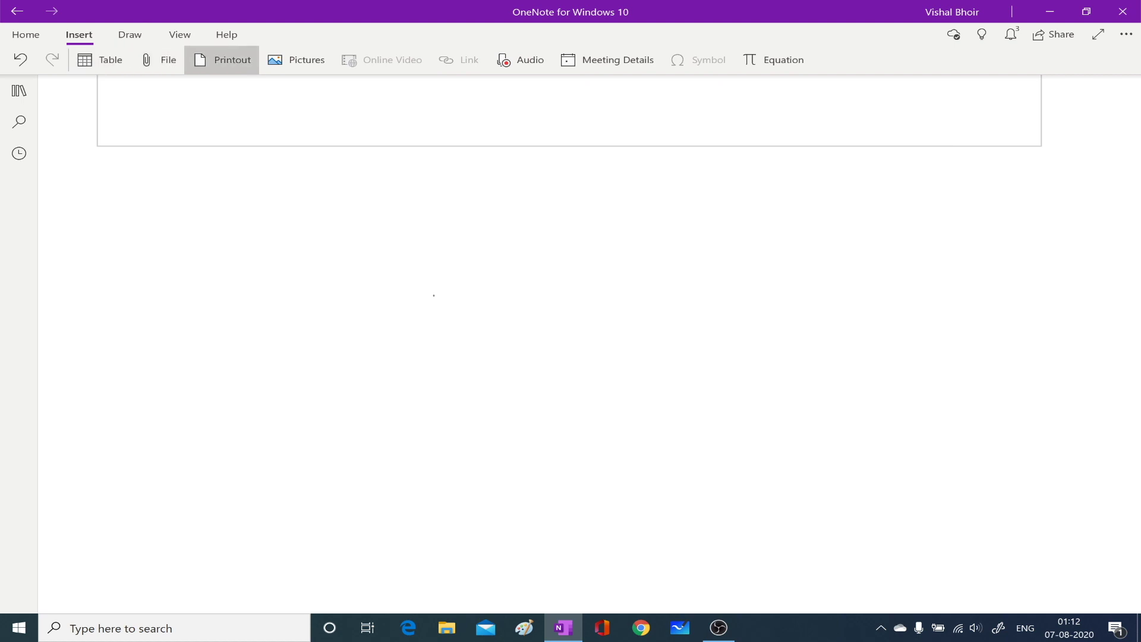
click(296, 60)
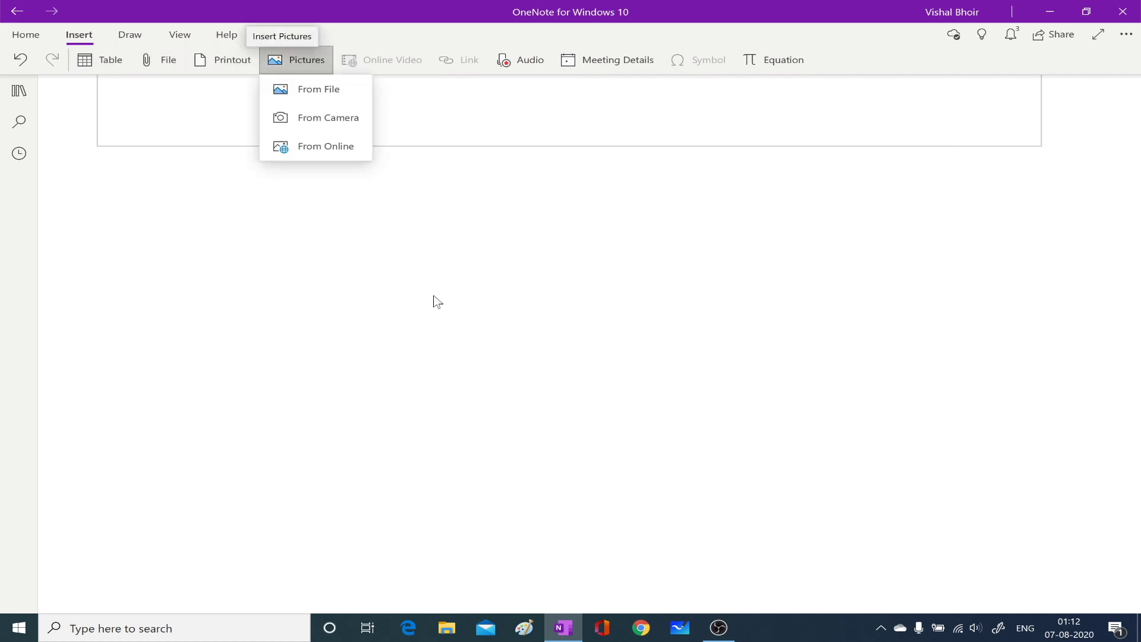
click(313, 93)
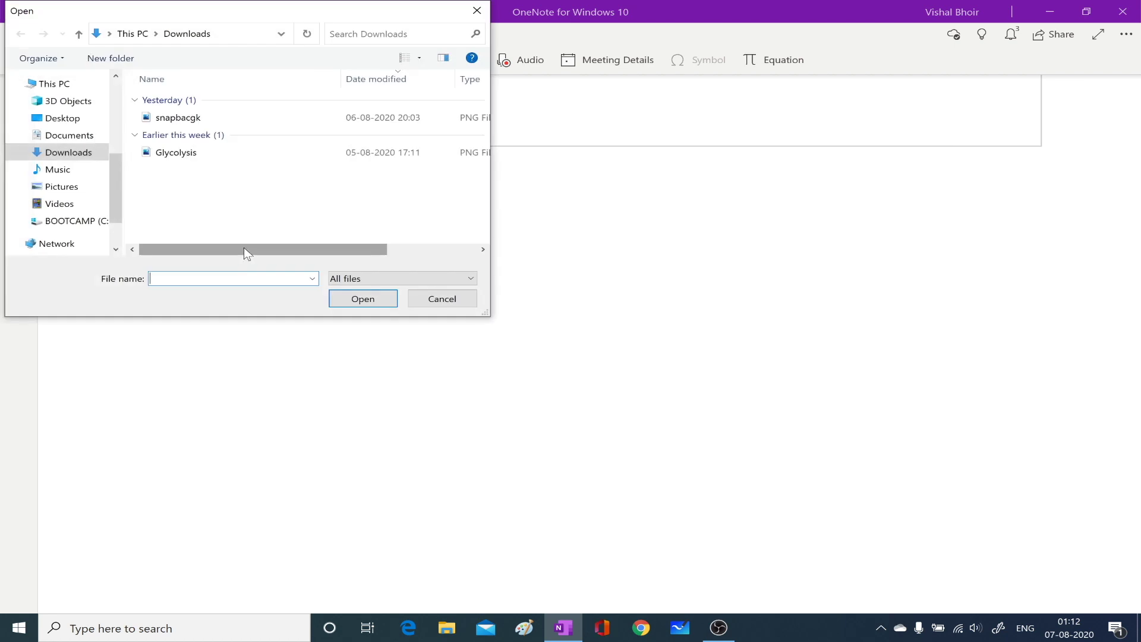
click(185, 154)
click(360, 298)
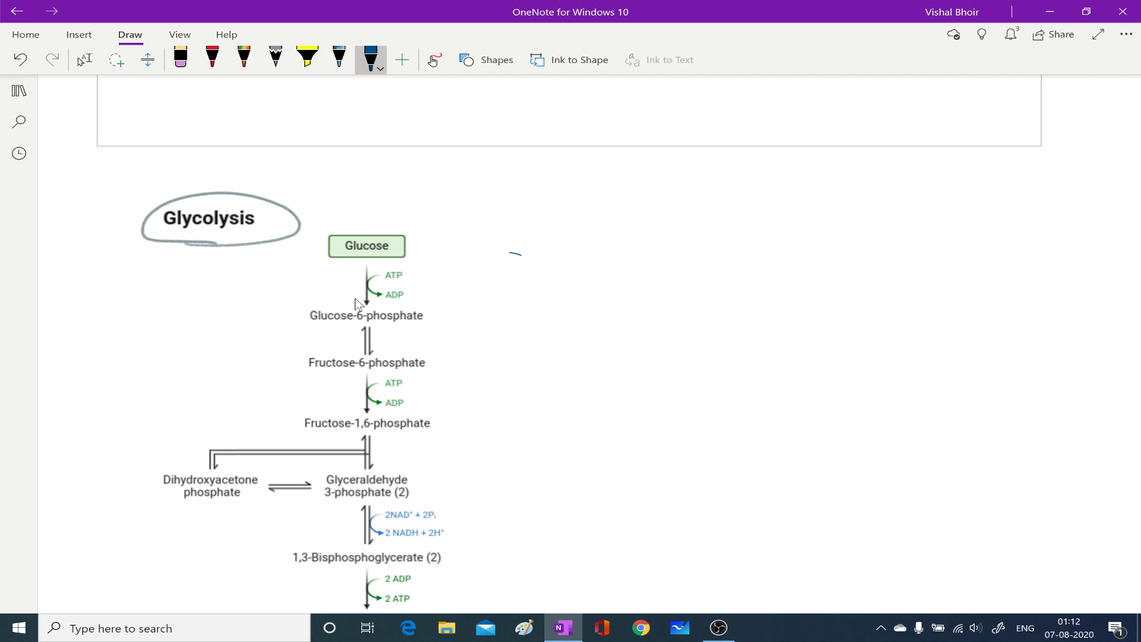
- In blue, circle the first ATP, underline Glucose-6-phosphate, and add arrows beside Glucose-6-phosphate and Fructose-6-phosphate
mouse_move(510, 254)
mouse_down()
mouse_move(429, 266)
mouse_move(429, 286)
mouse_up()
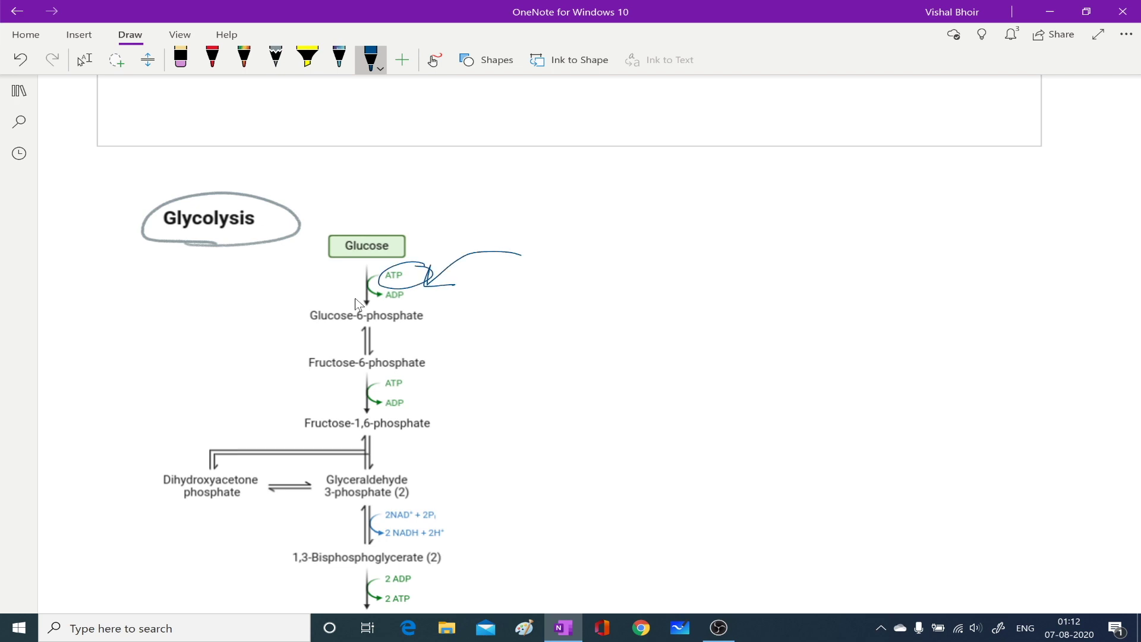
drag(306, 330, 424, 321)
drag(226, 263, 252, 320)
drag(215, 364, 285, 383)
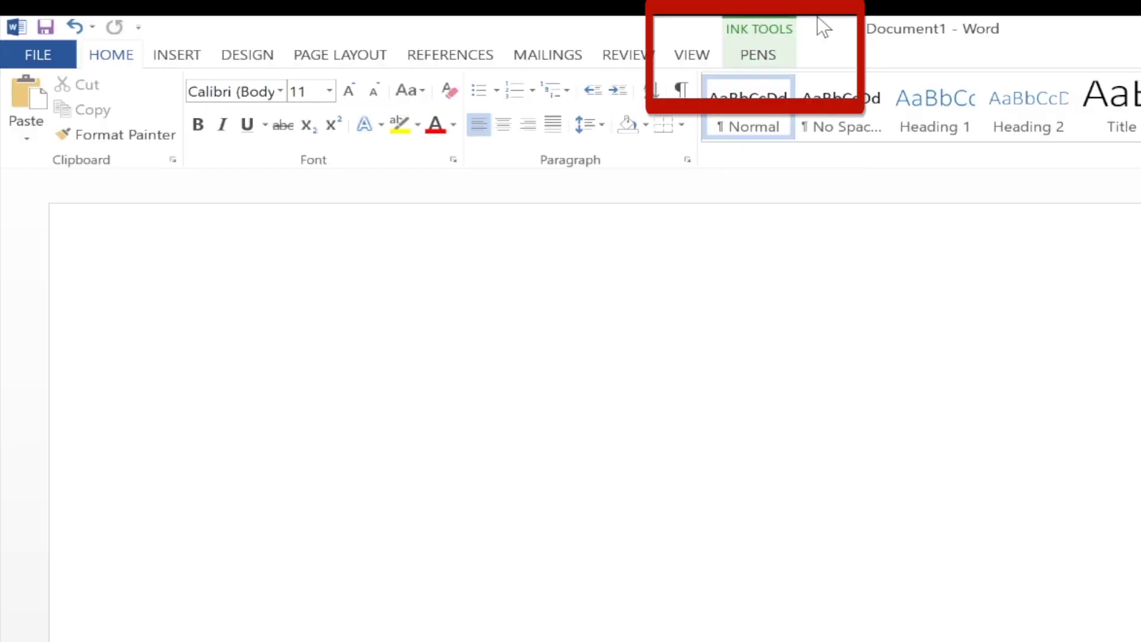
- Select the black inking pen at ¾ pt thickness
click(758, 55)
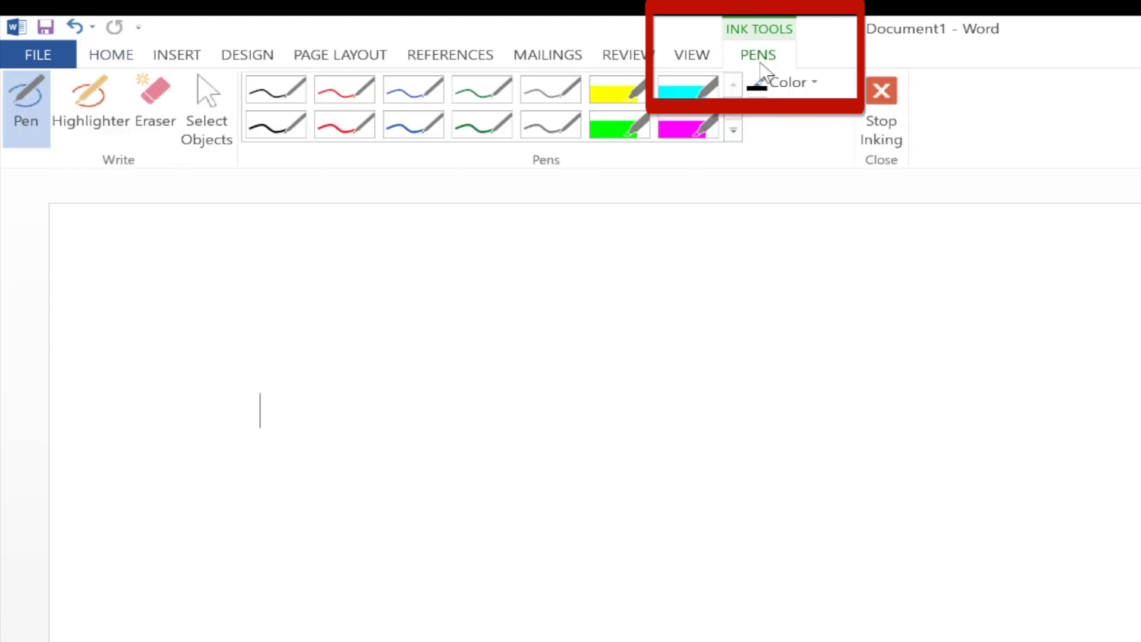
click(293, 82)
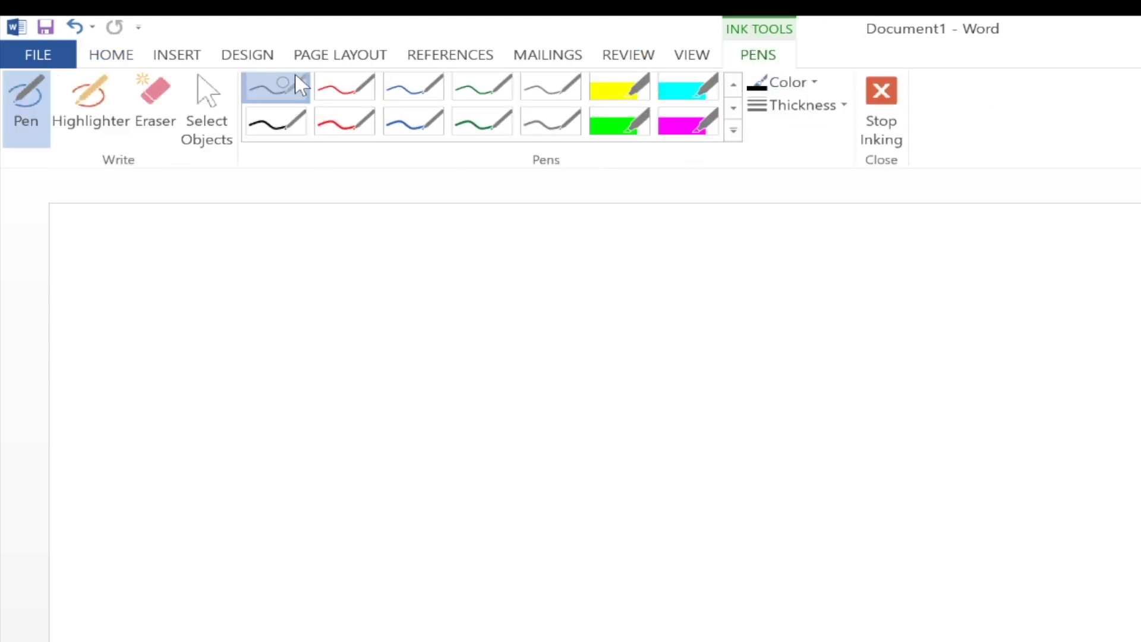
click(799, 110)
click(768, 172)
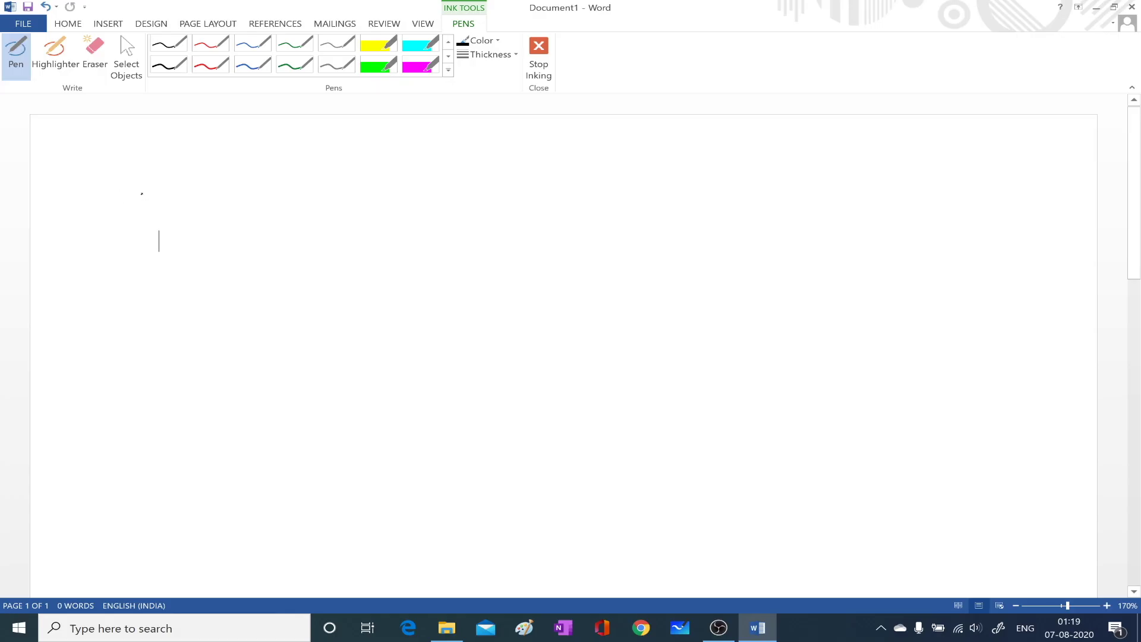
- Handwrite 'This is MS Word document' in black ink
mouse_move(148, 197)
mouse_down()
mouse_move(199, 193)
mouse_move(175, 241)
mouse_up()
mouse_move(201, 192)
mouse_down()
mouse_move(201, 226)
mouse_move(219, 238)
mouse_up()
drag(232, 225, 240, 237)
click(227, 213)
drag(325, 218, 315, 238)
drag(414, 236, 412, 242)
drag(416, 206, 461, 236)
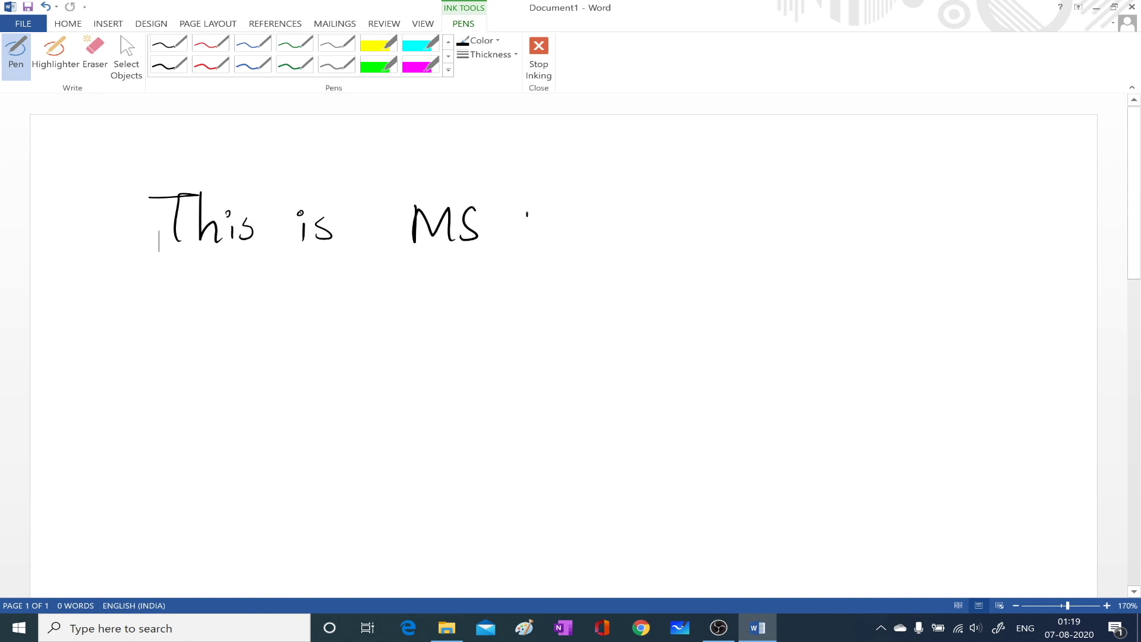
drag(527, 214, 584, 223)
mouse_move(591, 238)
mouse_down()
mouse_move(603, 223)
mouse_move(630, 239)
mouse_up()
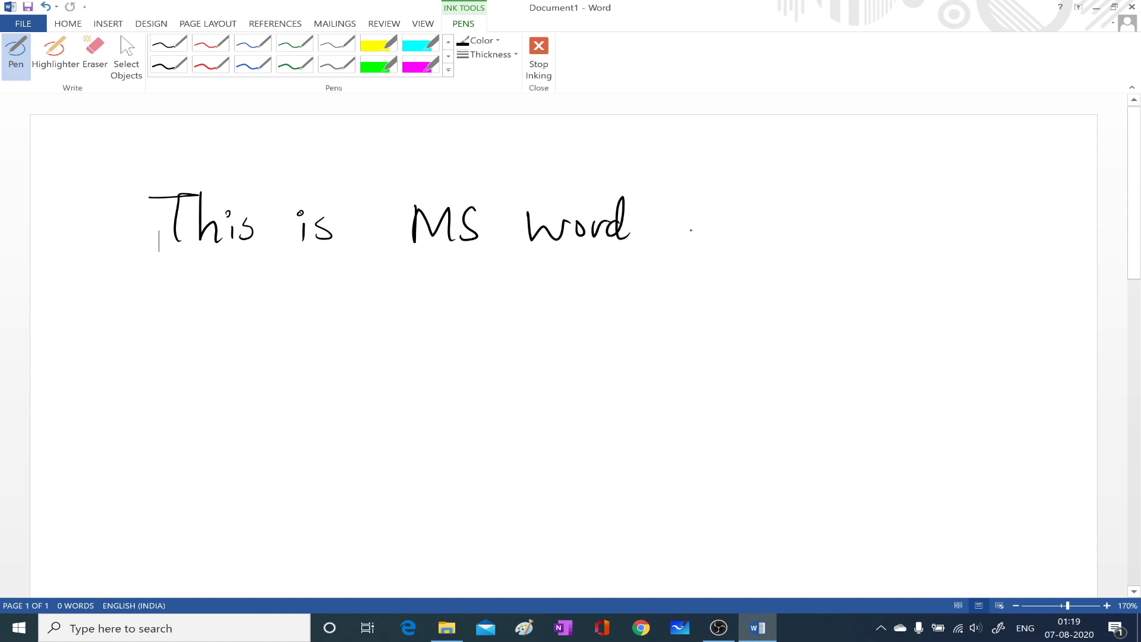
mouse_move(701, 216)
mouse_down()
mouse_move(716, 241)
mouse_move(818, 225)
mouse_move(856, 241)
mouse_up()
drag(850, 219, 878, 215)
- In red, draw a line under 'is' and a small circle inside the loop
click(210, 64)
mouse_move(269, 335)
mouse_down()
mouse_move(390, 330)
mouse_move(485, 372)
mouse_move(451, 440)
mouse_move(274, 451)
mouse_move(142, 413)
mouse_move(191, 348)
mouse_move(300, 334)
mouse_up()
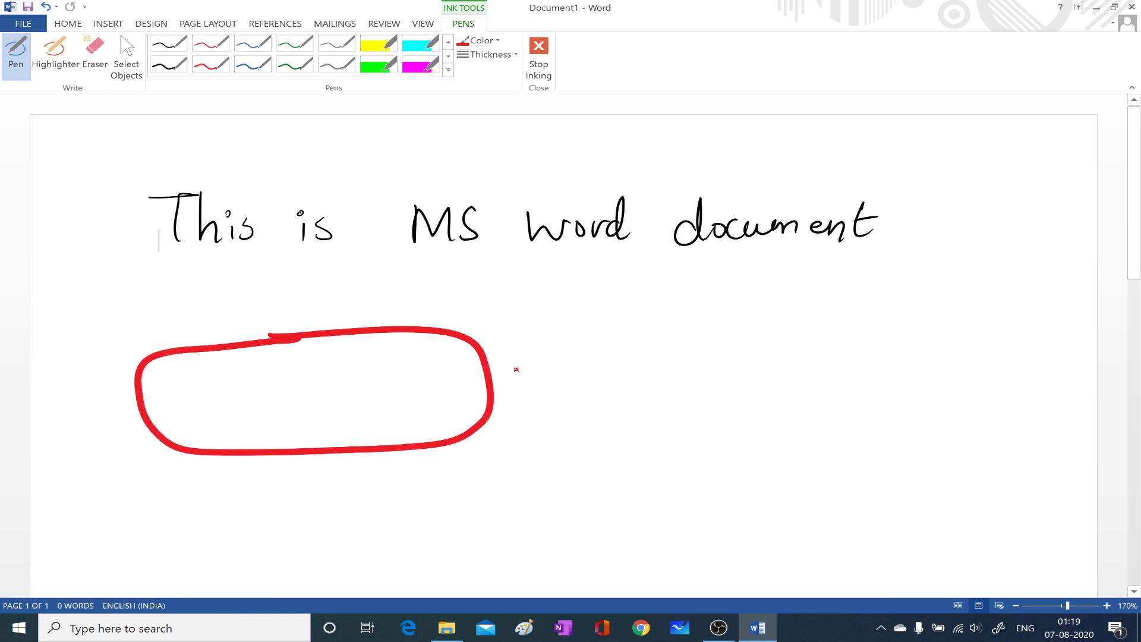
mouse_move(244, 374)
mouse_down()
mouse_move(228, 375)
mouse_move(284, 423)
mouse_move(243, 371)
mouse_up()
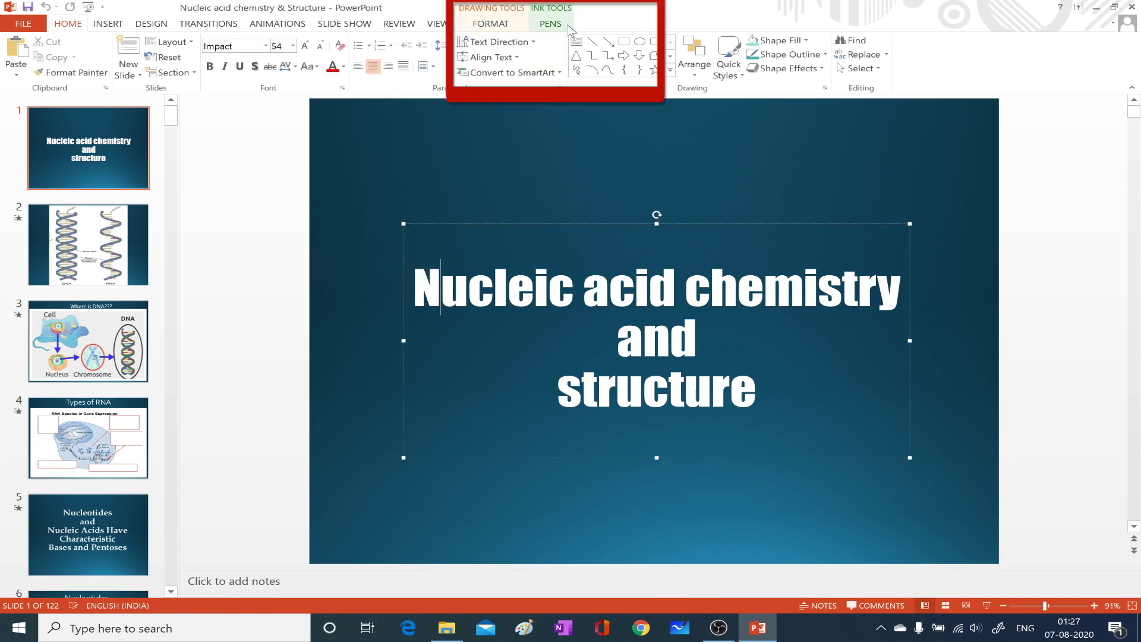
- Bring up the pen inking tools and choose the pen for writing on the slide
click(549, 24)
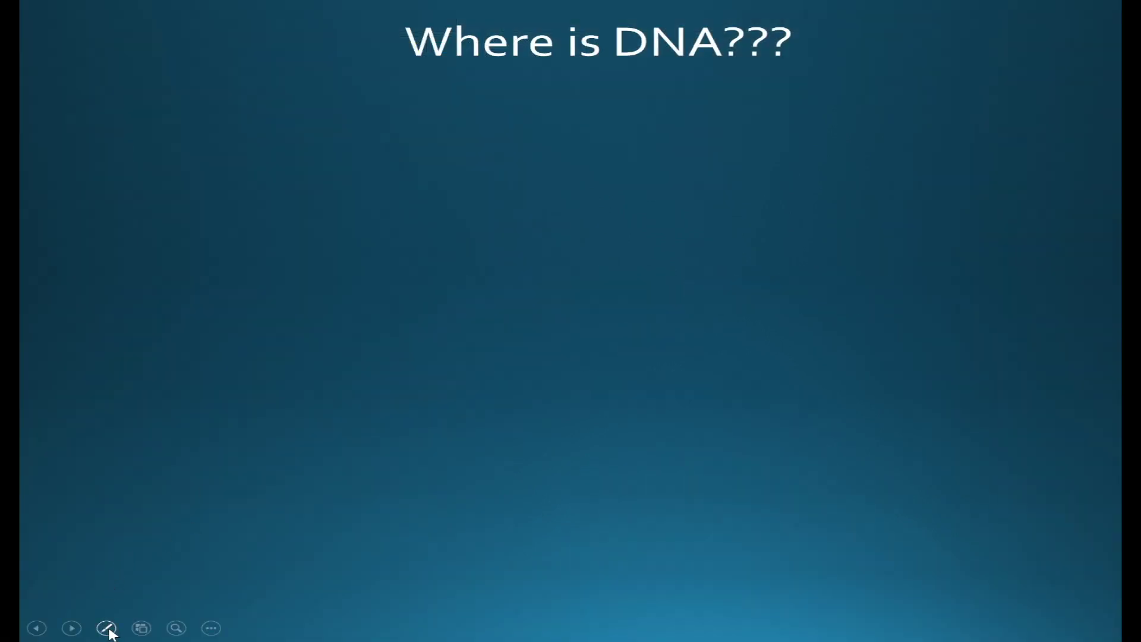
click(105, 629)
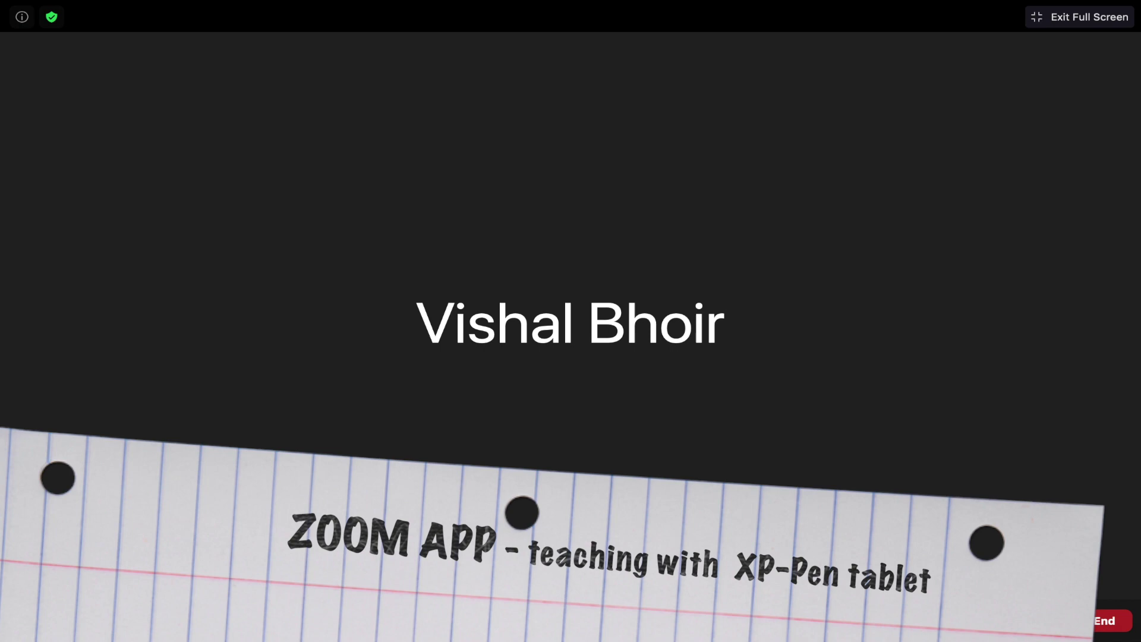
- Choose the Whiteboard tile from the Share Screen options and start sharing it
click(652, 618)
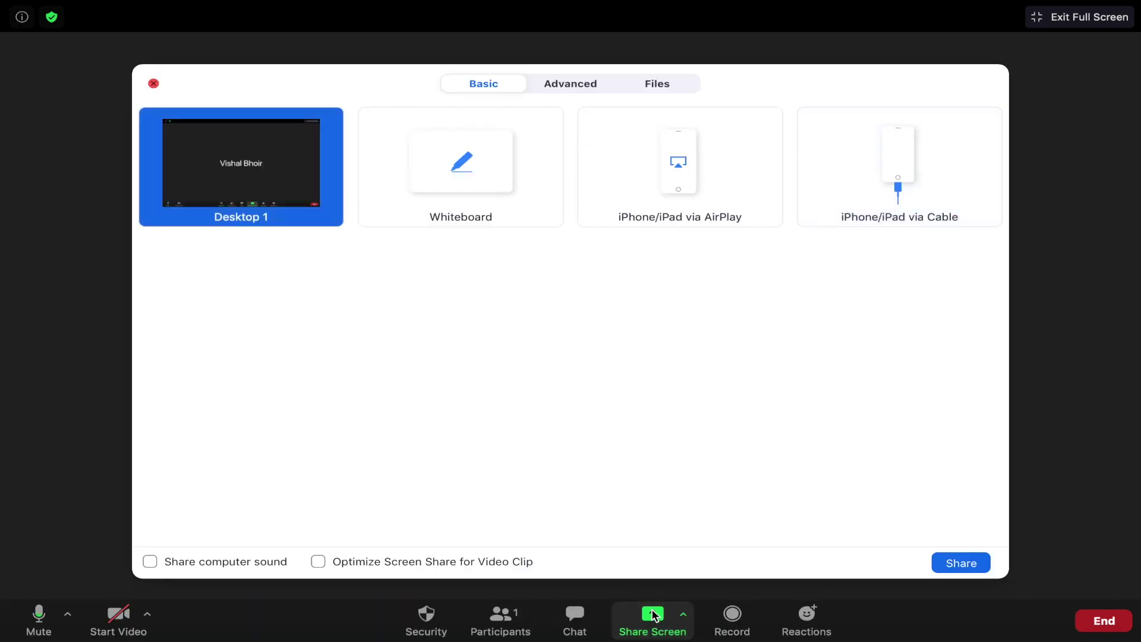
click(464, 174)
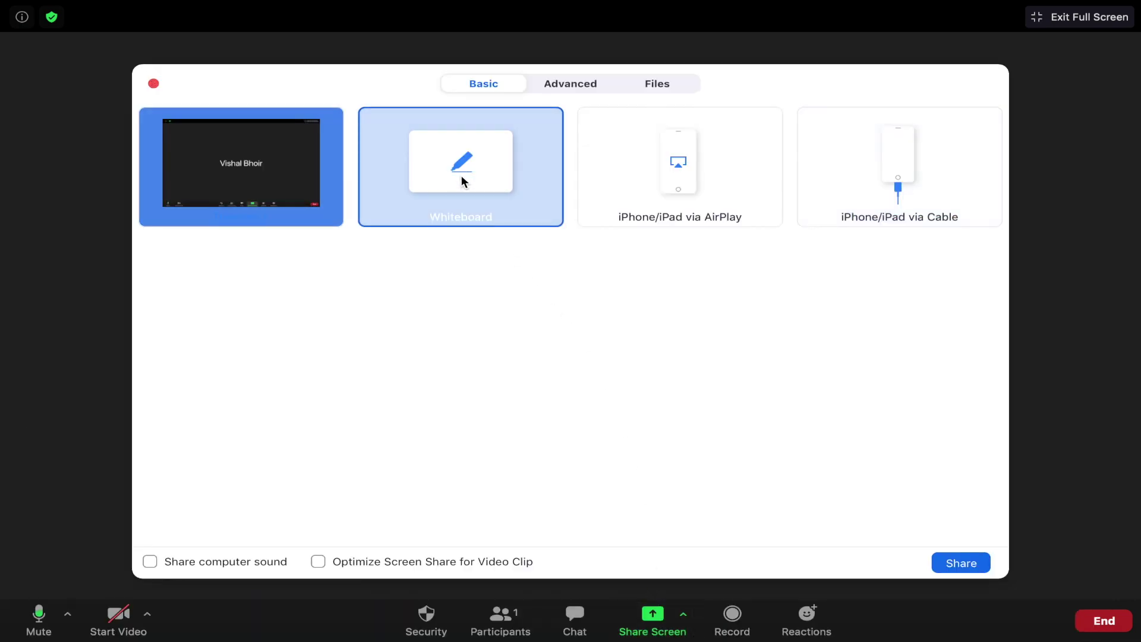
click(953, 565)
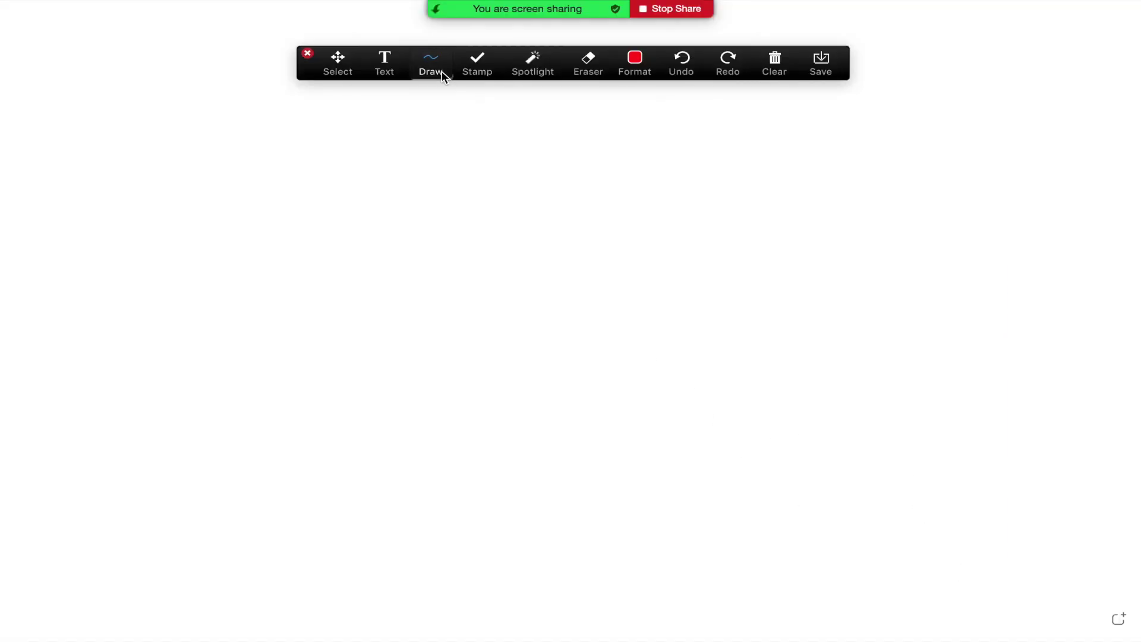
- With the freehand pen, handwrite 'Hello,' in red on the whiteboard
click(442, 72)
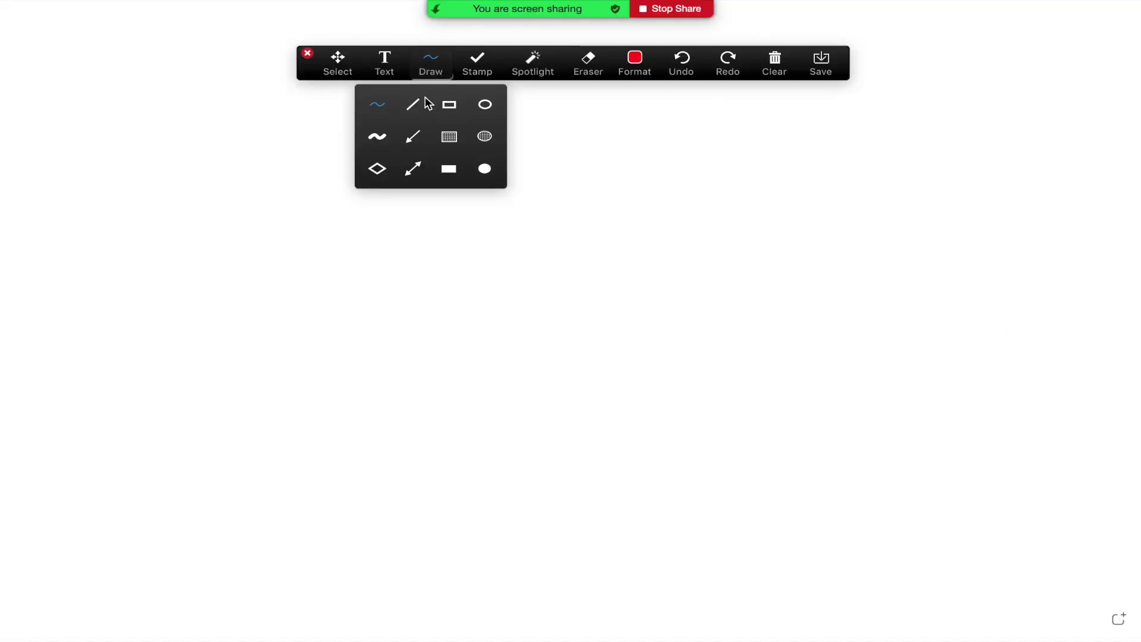
click(387, 109)
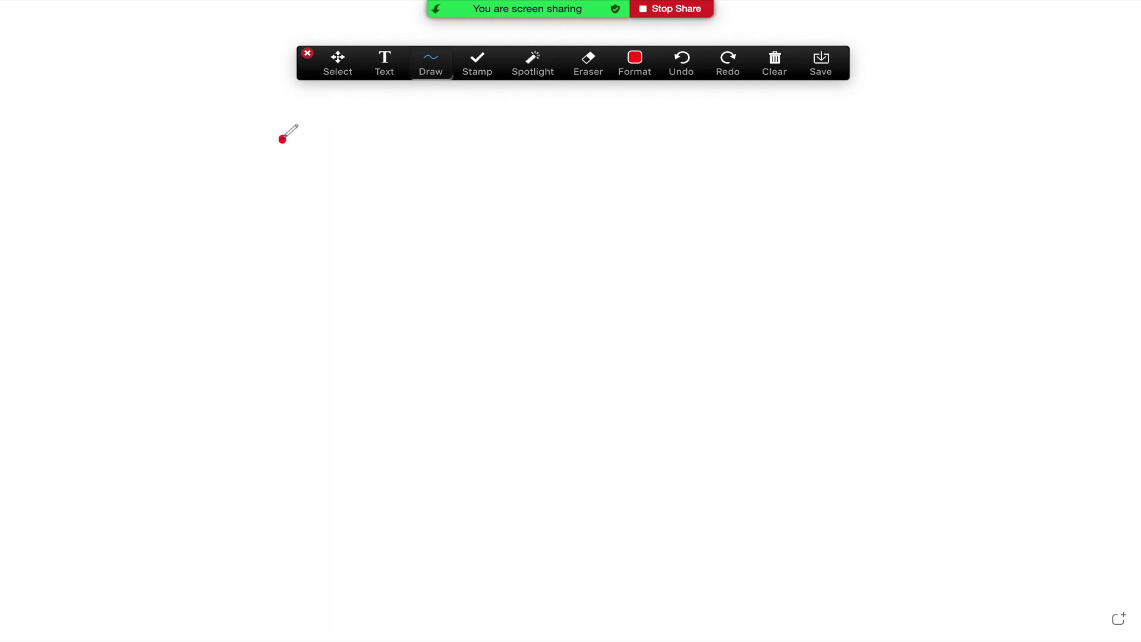
drag(283, 138, 280, 224)
mouse_move(280, 199)
mouse_down()
mouse_move(331, 178)
mouse_move(328, 217)
mouse_up()
mouse_move(348, 202)
mouse_down()
mouse_move(369, 186)
mouse_move(383, 211)
mouse_up()
drag(387, 146, 392, 218)
drag(404, 155, 404, 218)
drag(439, 180, 435, 179)
drag(475, 212, 462, 234)
- Handwrite 'This is Zoom App,' after Hello
drag(517, 166, 563, 158)
drag(555, 159, 545, 226)
drag(572, 156, 596, 221)
drag(612, 191, 610, 215)
drag(606, 168, 610, 168)
drag(640, 175, 625, 210)
mouse_move(693, 180)
mouse_down()
mouse_move(686, 221)
mouse_move(696, 170)
mouse_up()
mouse_move(722, 178)
mouse_down()
mouse_move(721, 204)
mouse_move(690, 219)
mouse_up()
mouse_move(798, 174)
mouse_down()
mouse_move(812, 220)
mouse_move(865, 199)
mouse_move(906, 204)
mouse_move(931, 227)
mouse_up()
mouse_move(999, 179)
mouse_down()
mouse_move(975, 220)
mouse_move(1019, 221)
mouse_up()
drag(991, 205, 1004, 202)
mouse_move(1014, 196)
mouse_down()
mouse_move(1011, 248)
mouse_move(1022, 217)
mouse_up()
mouse_move(1038, 199)
mouse_down()
mouse_move(1035, 250)
mouse_move(1055, 215)
mouse_up()
drag(1104, 213, 1087, 231)
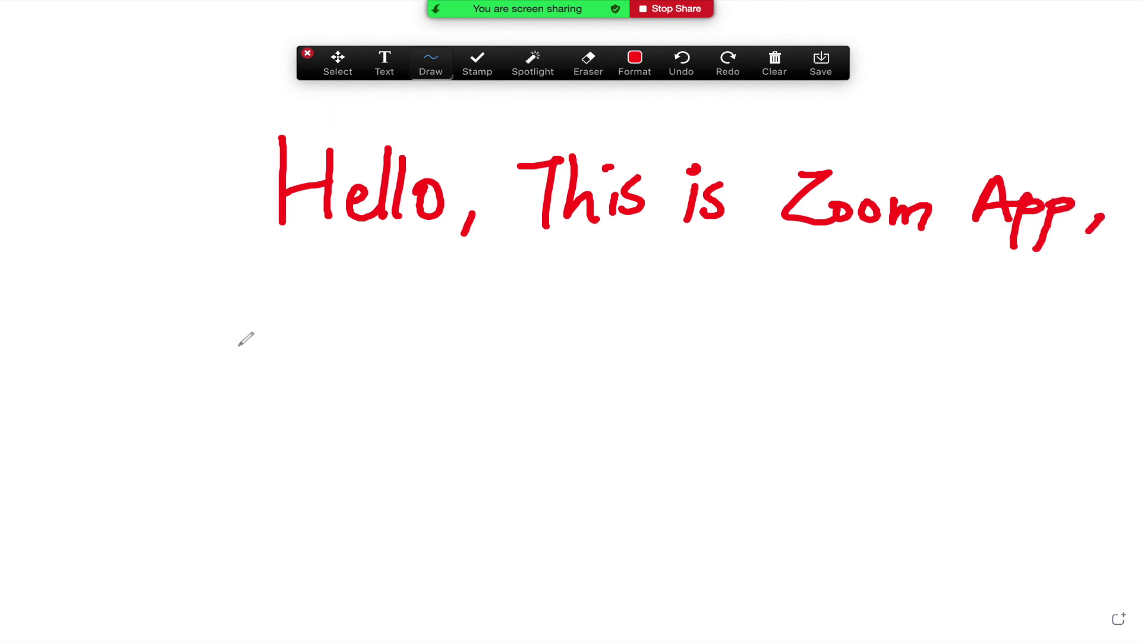
- Switch the colour to blue and draw an amoeba with a nucleus below the text
click(641, 74)
click(691, 106)
mouse_move(291, 293)
mouse_down()
mouse_move(162, 445)
mouse_move(317, 508)
mouse_move(449, 484)
mouse_move(523, 368)
mouse_move(416, 284)
mouse_move(350, 316)
mouse_move(286, 291)
mouse_move(259, 306)
mouse_up()
mouse_move(359, 391)
mouse_down()
mouse_move(356, 443)
mouse_move(336, 397)
mouse_up()
mouse_move(523, 391)
mouse_down()
mouse_move(544, 375)
mouse_move(596, 375)
mouse_up()
drag(430, 443, 535, 474)
drag(520, 491, 619, 500)
- Label the drawing 'Amoeba' and double underline it
mouse_move(707, 344)
mouse_down()
mouse_move(746, 387)
mouse_move(733, 410)
mouse_up()
mouse_move(684, 393)
mouse_down()
mouse_move(918, 358)
mouse_move(967, 370)
mouse_up()
drag(654, 420, 885, 417)
drag(750, 423, 863, 439)
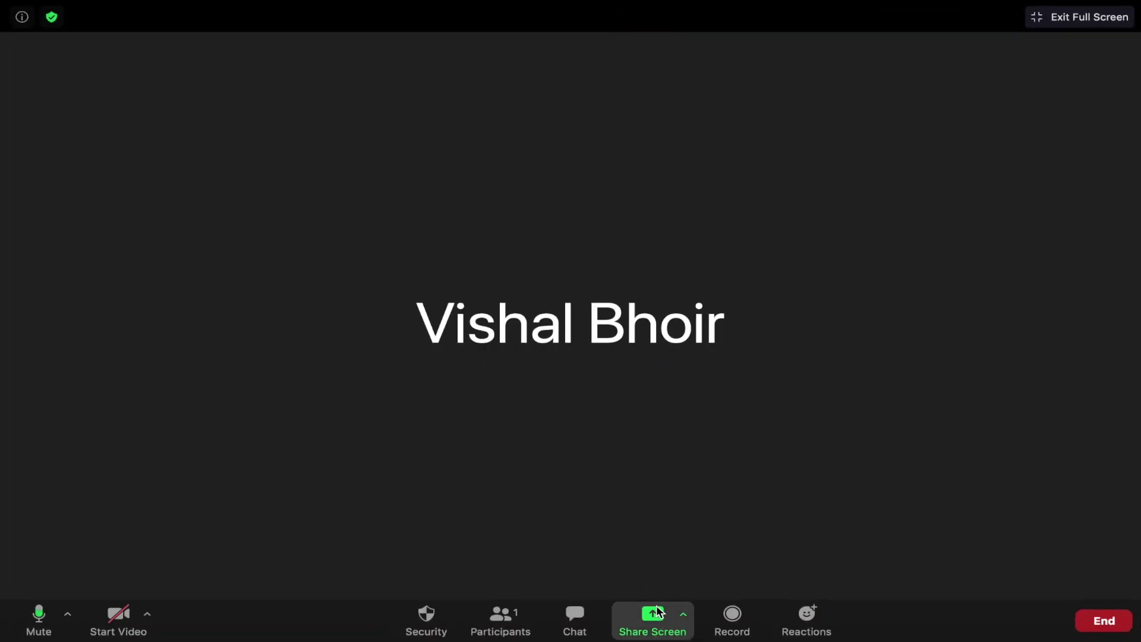
- Share the glycolysis document window in the Zoom meeting
click(652, 618)
click(488, 342)
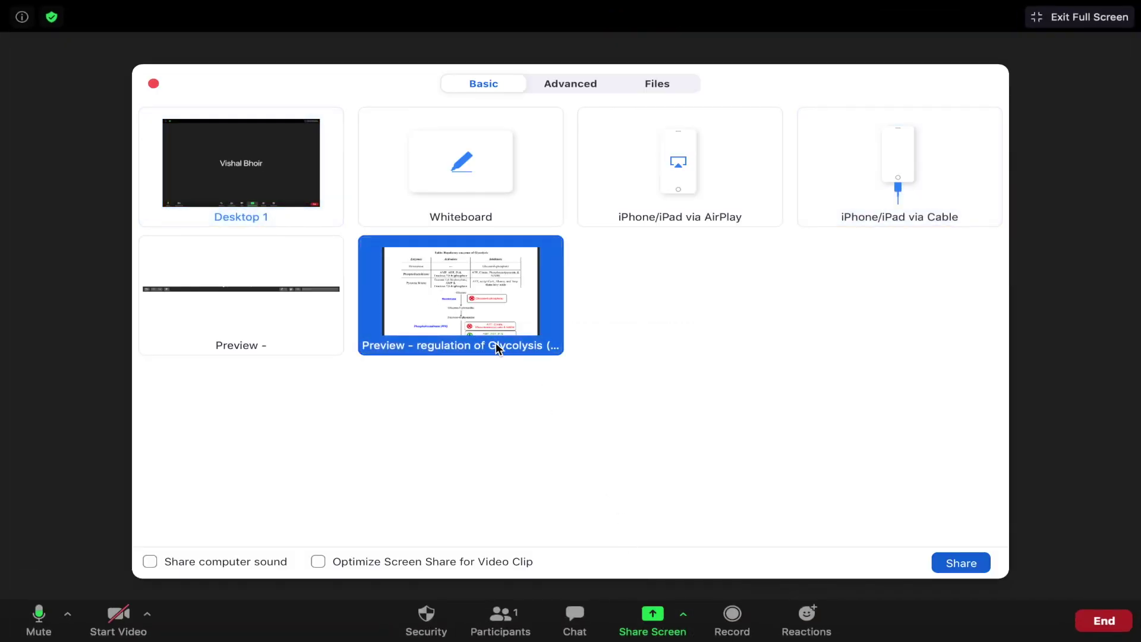
click(957, 564)
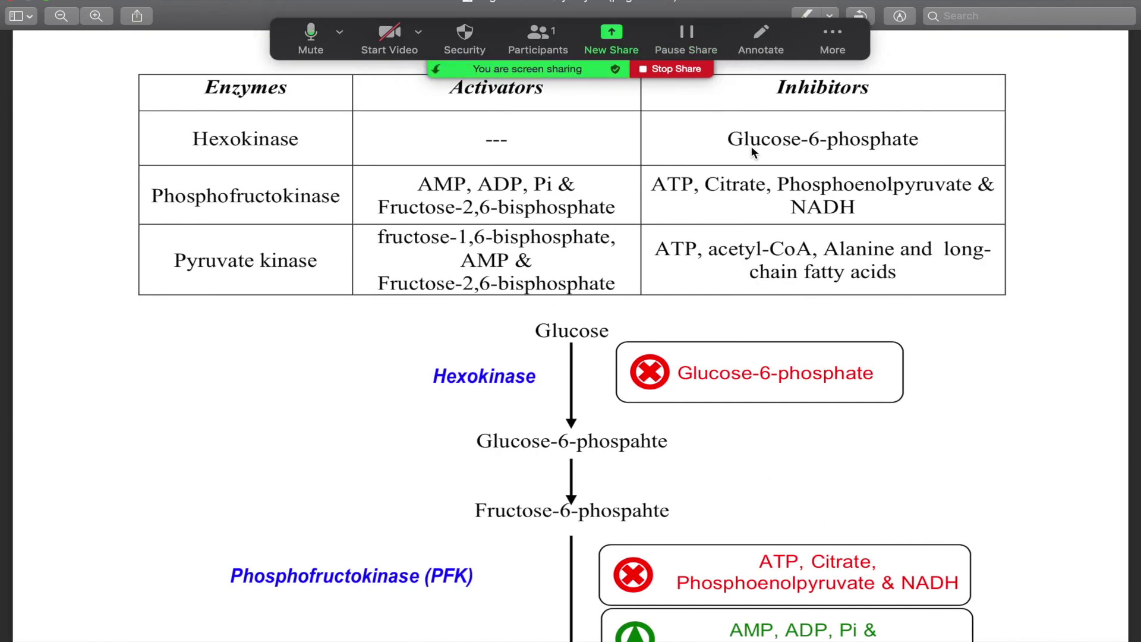
- With the freehand annotation pen, circle Hexokinase and loop around Glucose in red
click(756, 55)
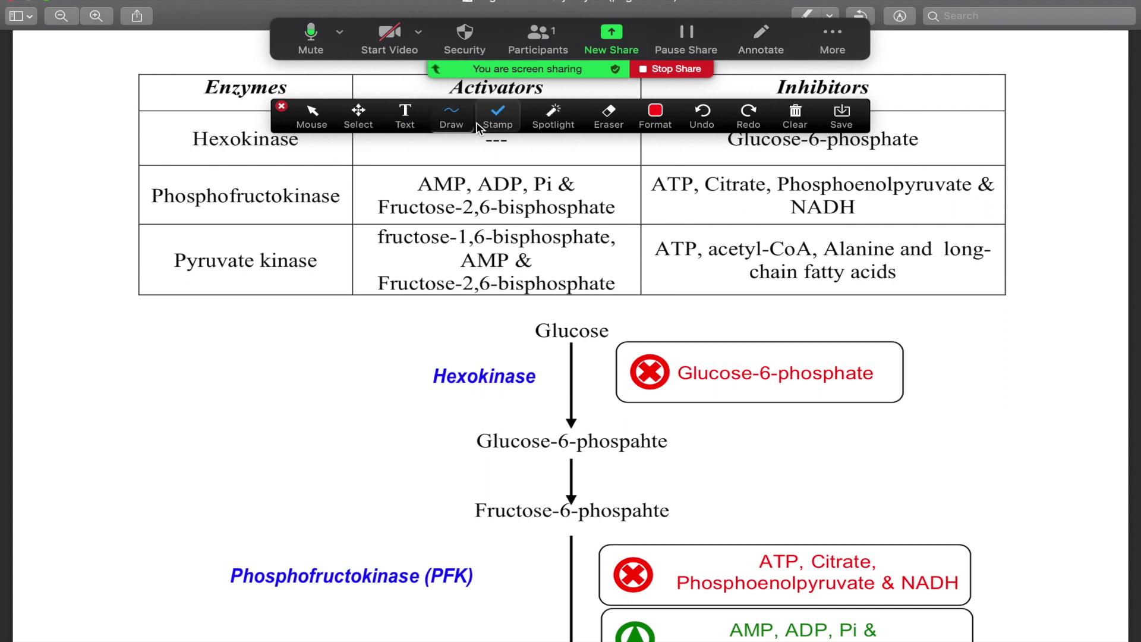
click(451, 116)
click(398, 157)
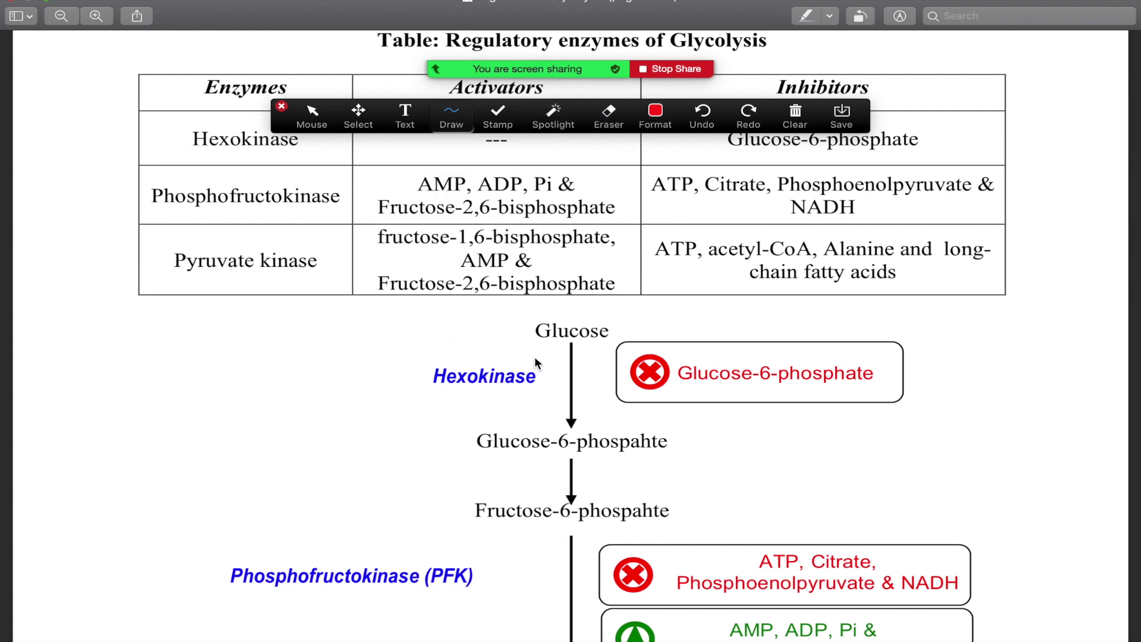
mouse_move(530, 359)
mouse_down()
mouse_move(356, 381)
mouse_move(561, 389)
mouse_move(523, 350)
mouse_up()
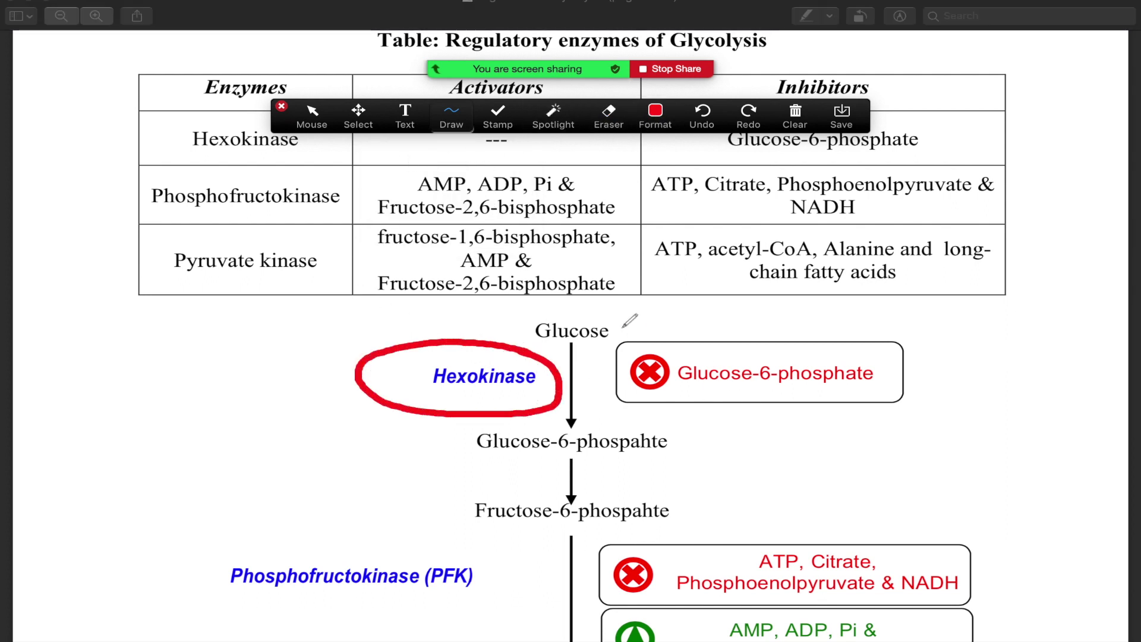
mouse_move(648, 314)
mouse_down()
mouse_move(526, 318)
mouse_move(634, 329)
mouse_up()
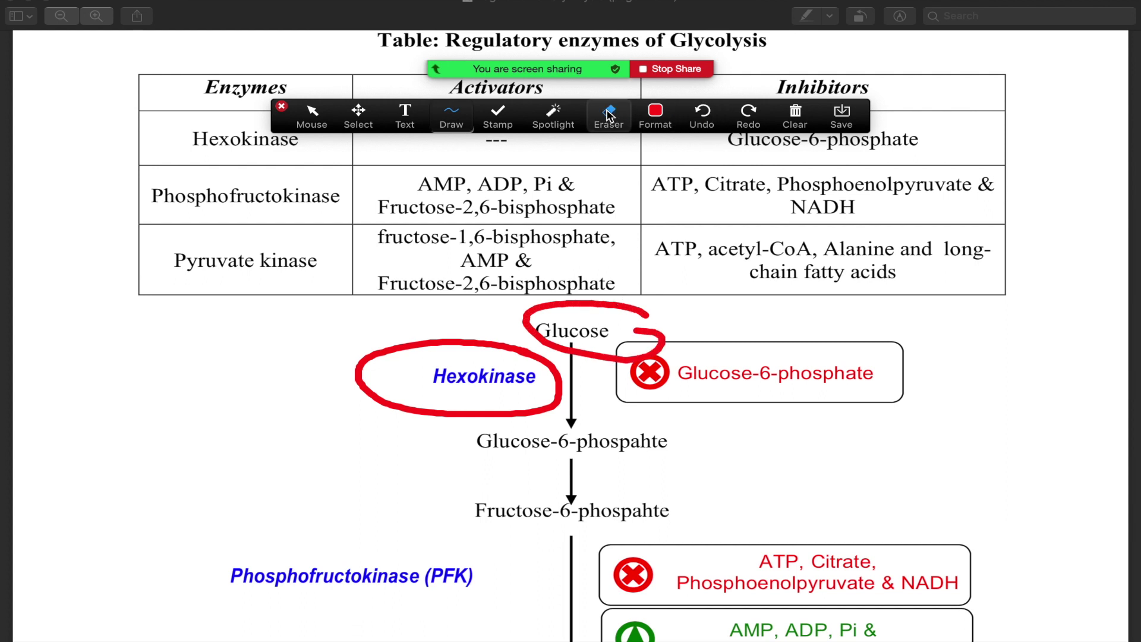
- Draw an ellipse to the left of Hexokinase
click(451, 116)
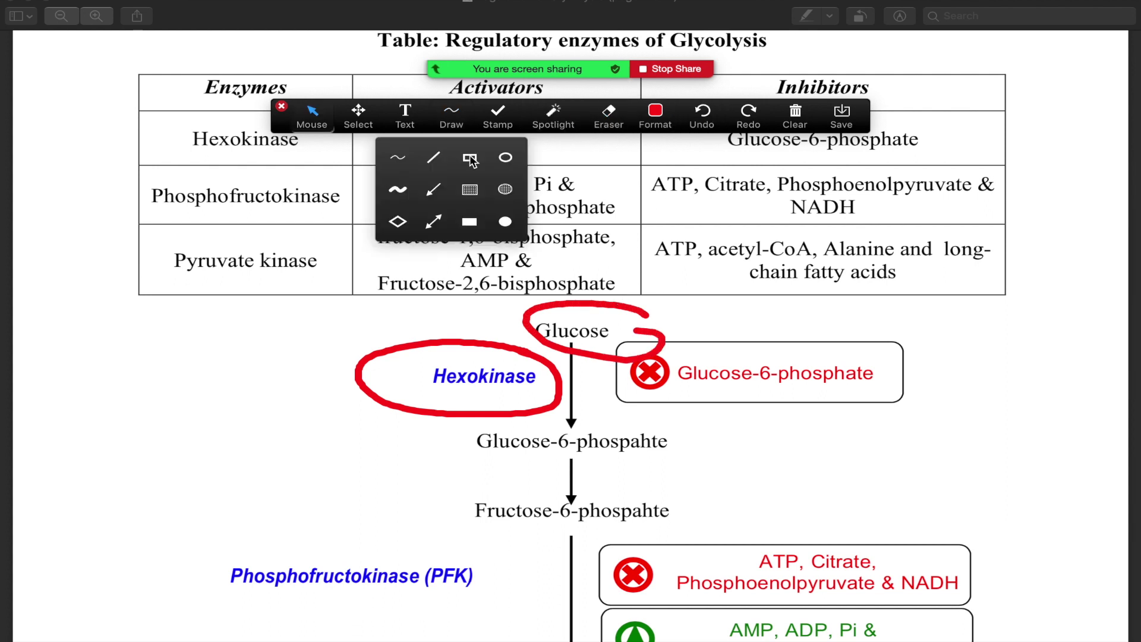
click(505, 158)
mouse_move(209, 303)
mouse_down()
mouse_move(231, 360)
mouse_move(359, 426)
mouse_up()
- Highlight a zigzag below the ellipse and 'AMP, ADP, Pi &' in the table
click(441, 119)
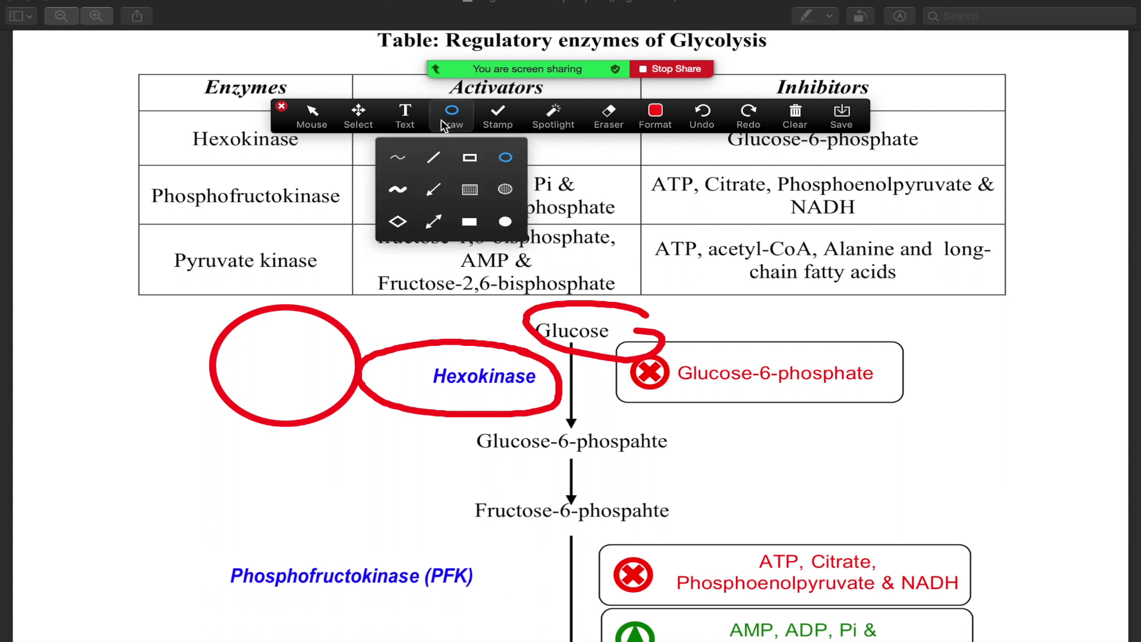
click(399, 191)
mouse_move(188, 342)
mouse_down()
mouse_move(211, 398)
mouse_move(357, 484)
mouse_move(461, 458)
mouse_up()
mouse_move(394, 177)
mouse_down()
mouse_move(445, 157)
mouse_move(634, 214)
mouse_up()
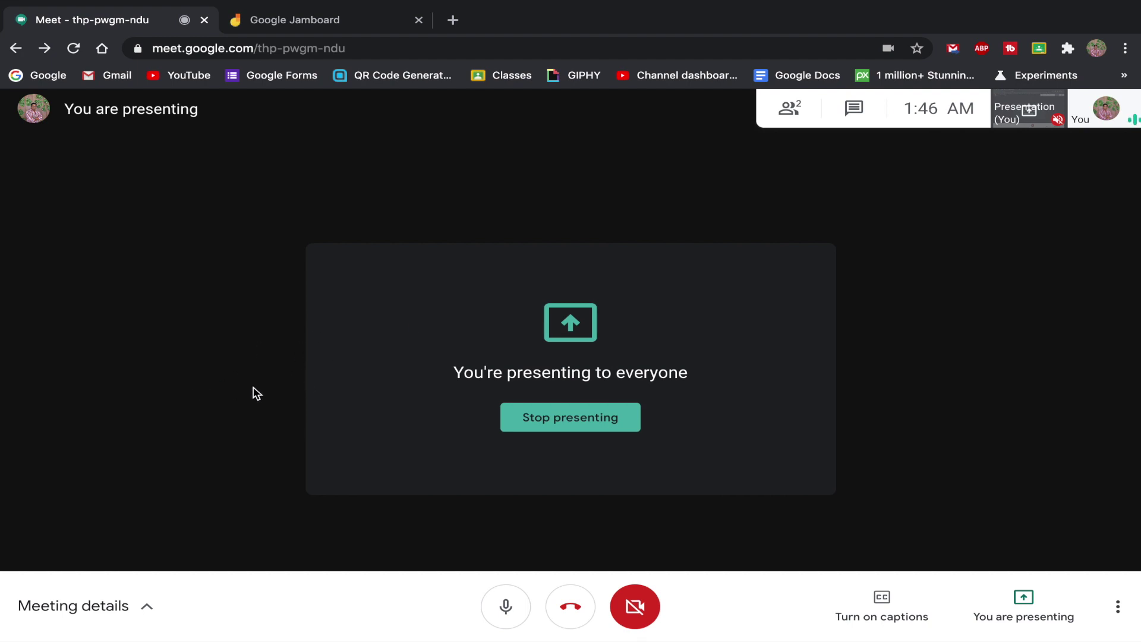
- Create a new jam in Google Jamboard and set the pen to red
click(349, 22)
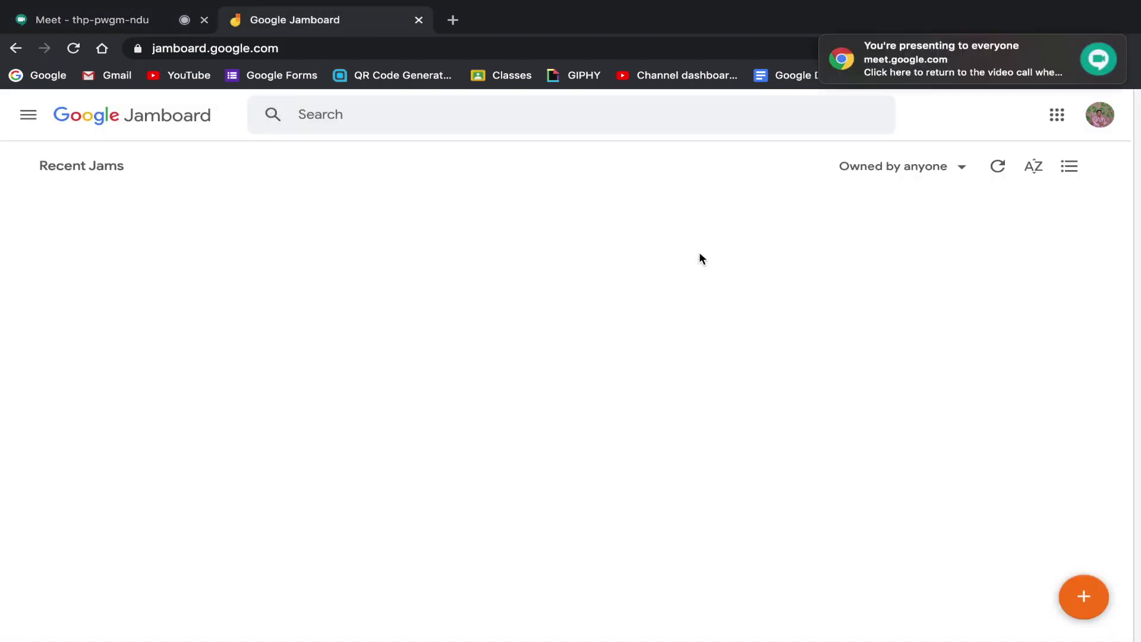
click(1065, 608)
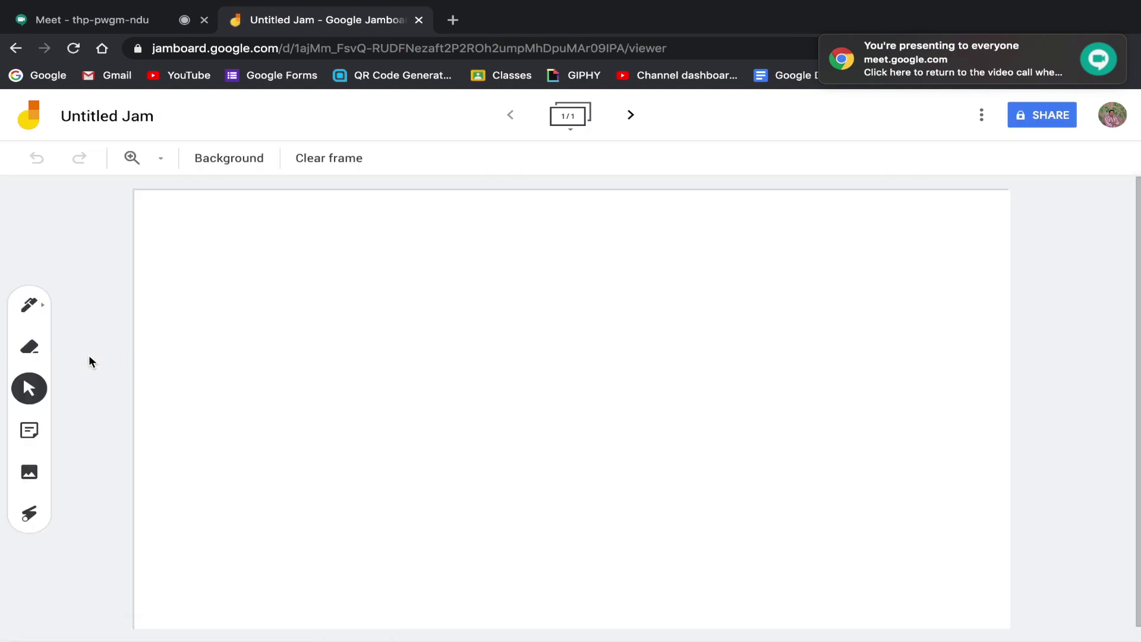
click(18, 305)
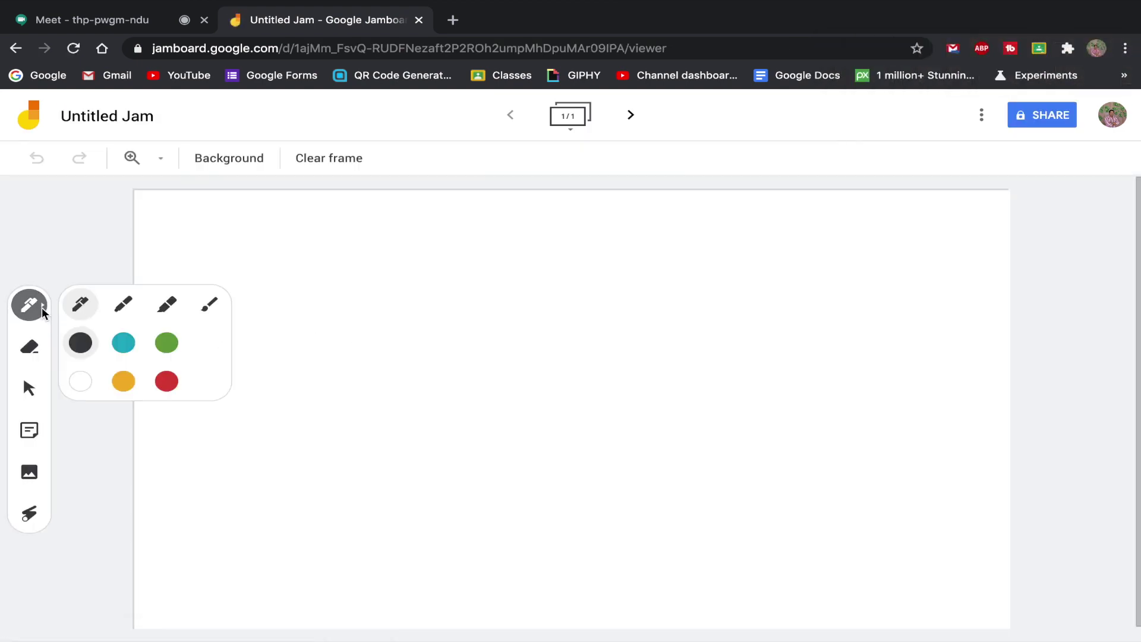
click(166, 381)
- Handwrite 'Hello This is Google Jamboard' on the board
mouse_move(315, 310)
mouse_down()
mouse_move(354, 354)
mouse_move(387, 364)
mouse_move(430, 311)
mouse_move(446, 340)
mouse_up()
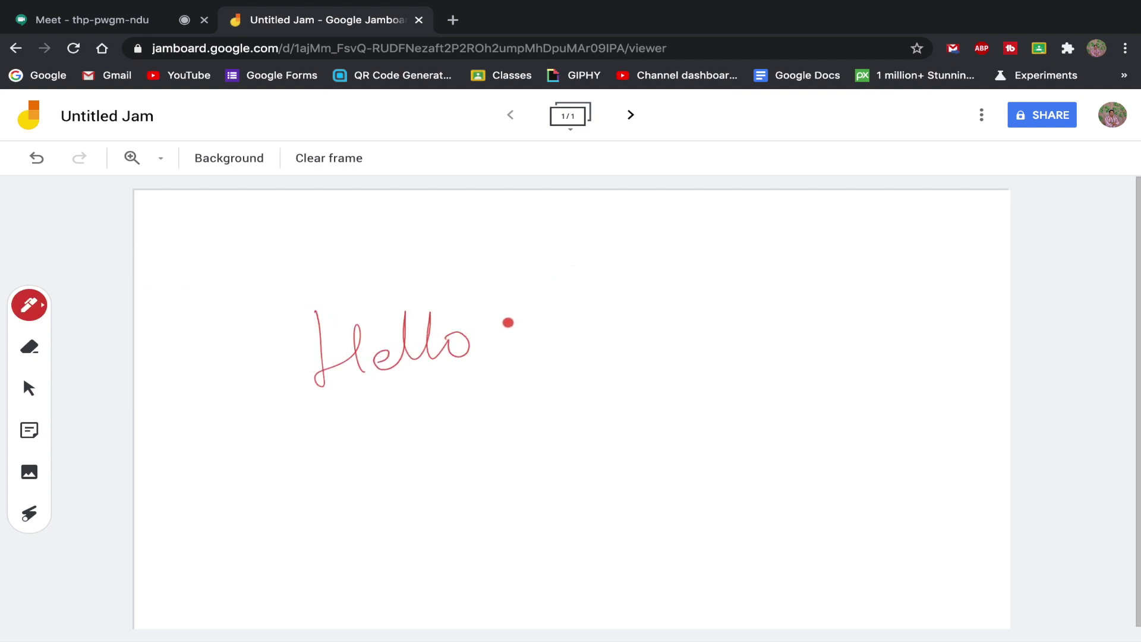
mouse_move(510, 318)
mouse_down()
mouse_move(588, 297)
mouse_move(627, 321)
mouse_move(705, 337)
mouse_up()
mouse_move(697, 291)
mouse_down()
mouse_move(710, 291)
mouse_move(720, 326)
mouse_up()
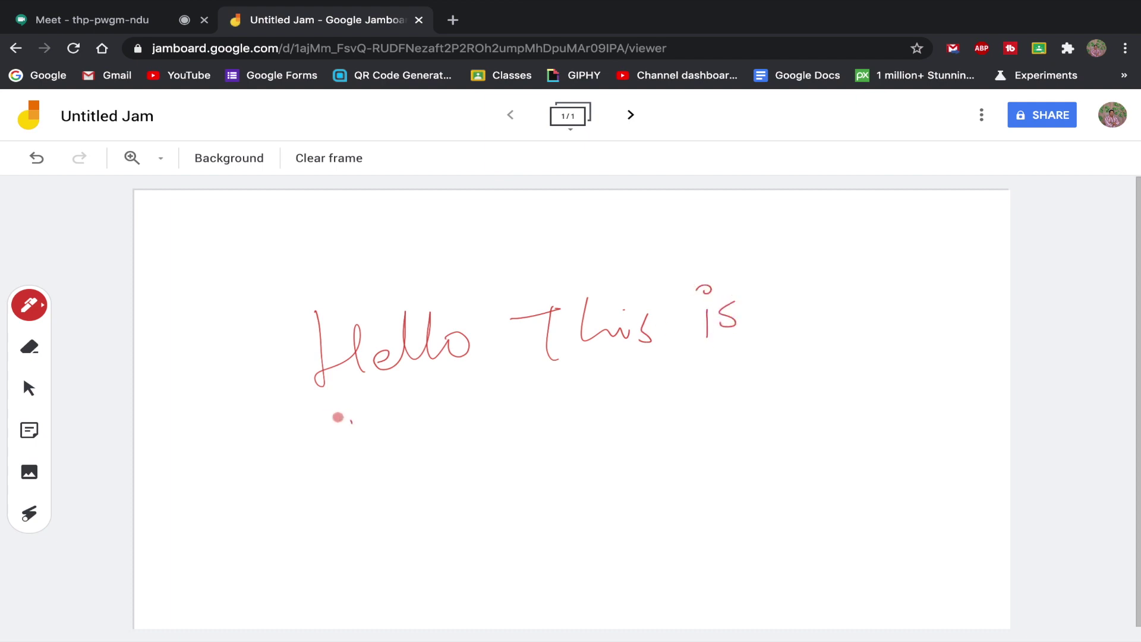
mouse_move(326, 421)
mouse_down()
mouse_move(364, 469)
mouse_move(395, 466)
mouse_move(415, 504)
mouse_move(484, 452)
mouse_up()
mouse_move(527, 409)
mouse_down()
mouse_move(535, 400)
mouse_move(528, 467)
mouse_up()
drag(575, 441, 619, 438)
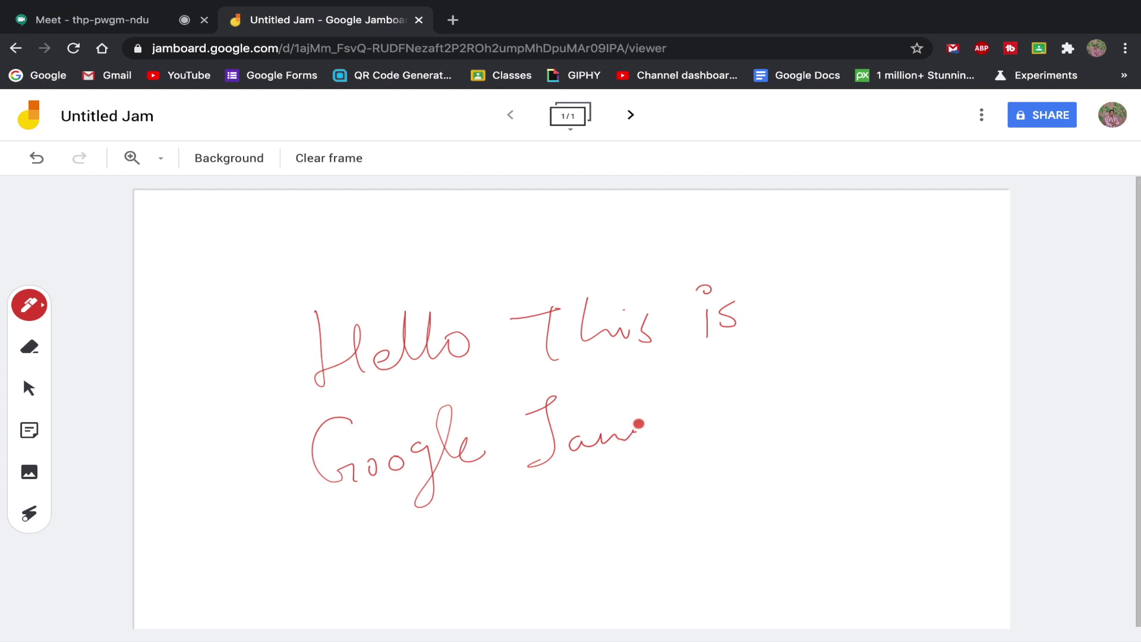
mouse_move(647, 397)
mouse_down()
mouse_move(648, 438)
mouse_move(750, 416)
mouse_move(787, 424)
mouse_up()
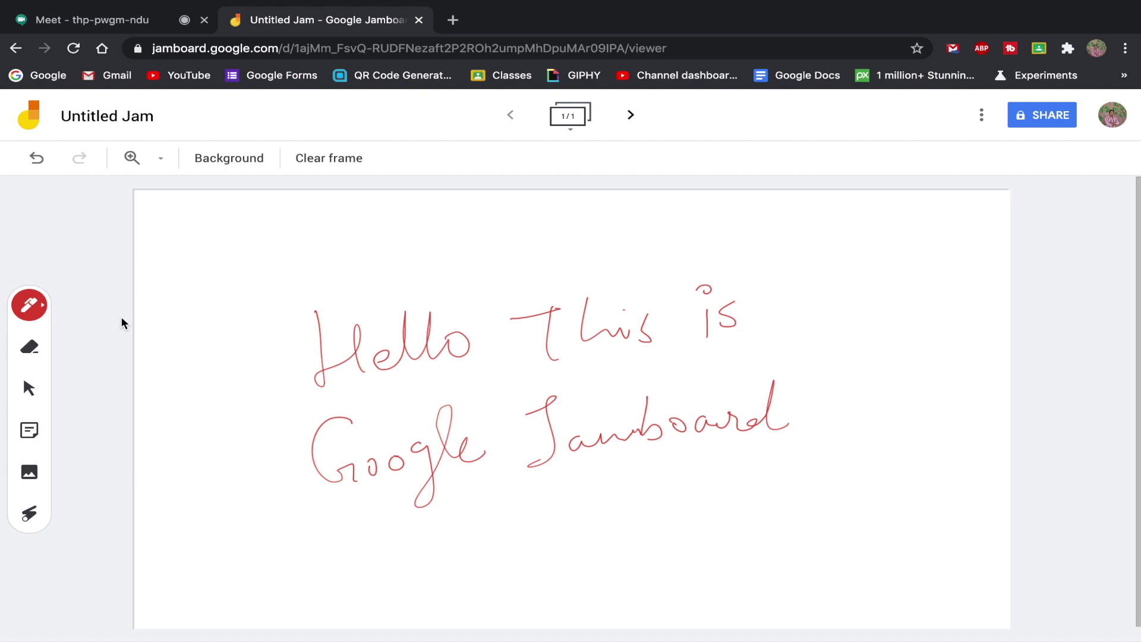
- Erase part of Hello and trace a laser trail around 'This is'
click(39, 356)
mouse_move(355, 333)
mouse_down()
mouse_move(346, 414)
mouse_move(345, 373)
mouse_move(453, 309)
mouse_move(471, 324)
mouse_up()
click(29, 513)
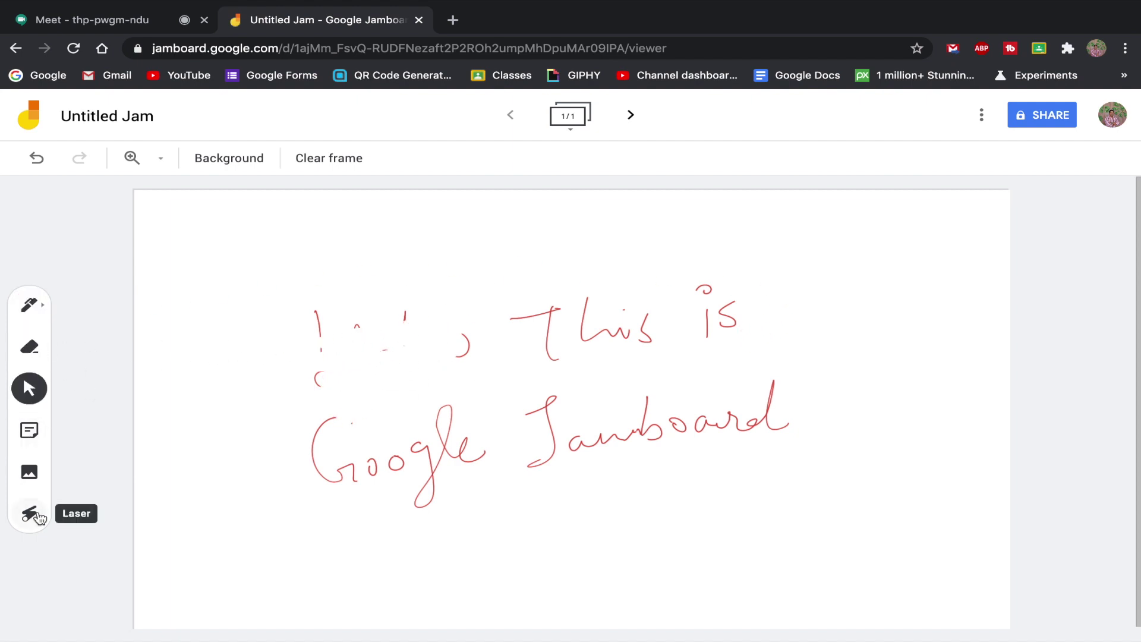
mouse_move(317, 475)
mouse_down()
mouse_move(519, 532)
mouse_move(678, 464)
mouse_move(815, 377)
mouse_move(695, 285)
mouse_move(653, 321)
mouse_move(470, 333)
mouse_move(486, 309)
mouse_up()
- Insert a labelled amoeba diagram from Google Image Search and drag it up and left
click(48, 470)
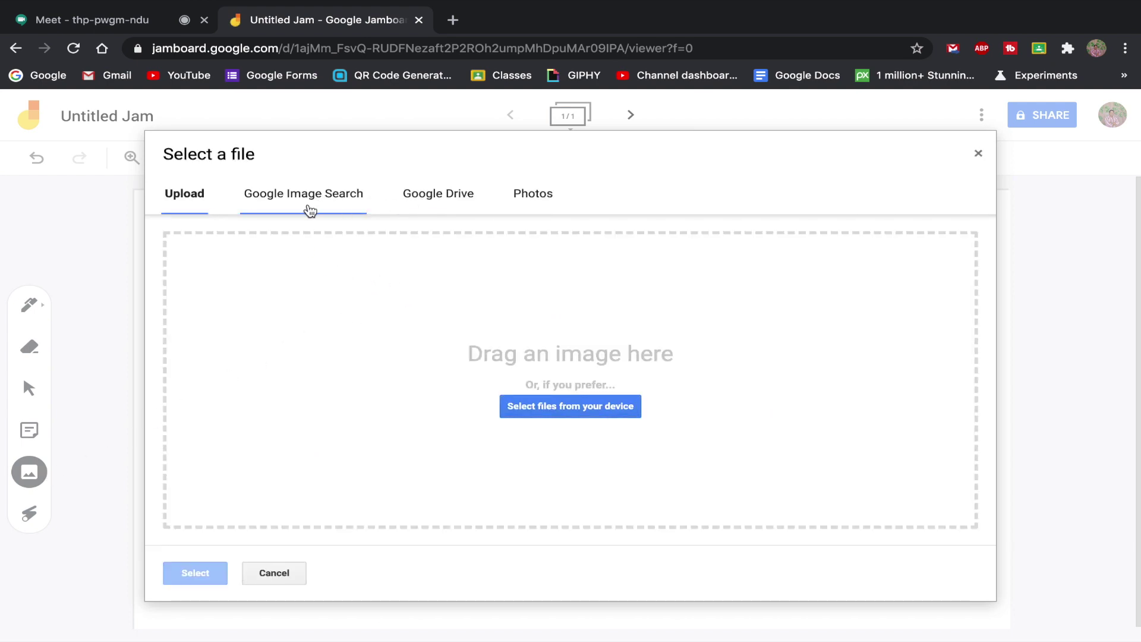
click(311, 208)
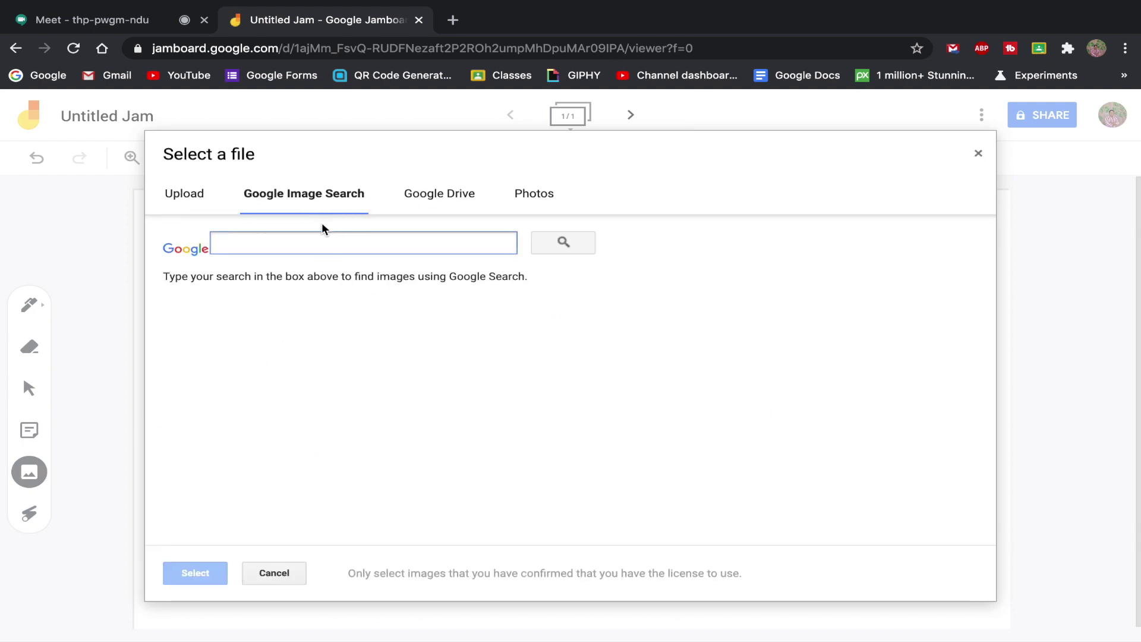
text(amoeba)
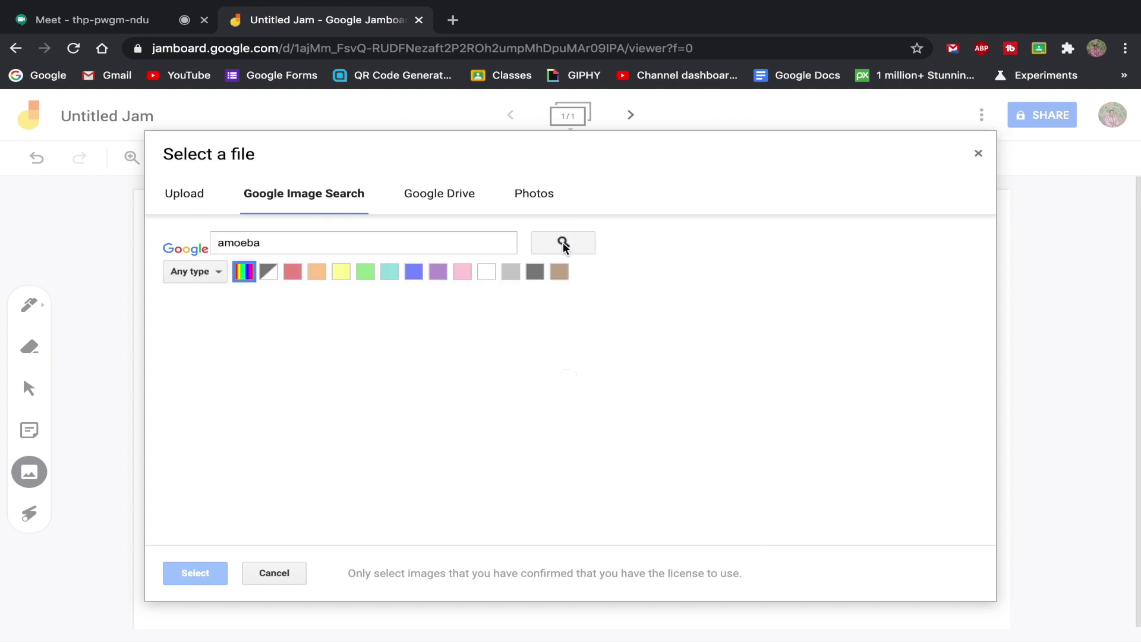
click(473, 395)
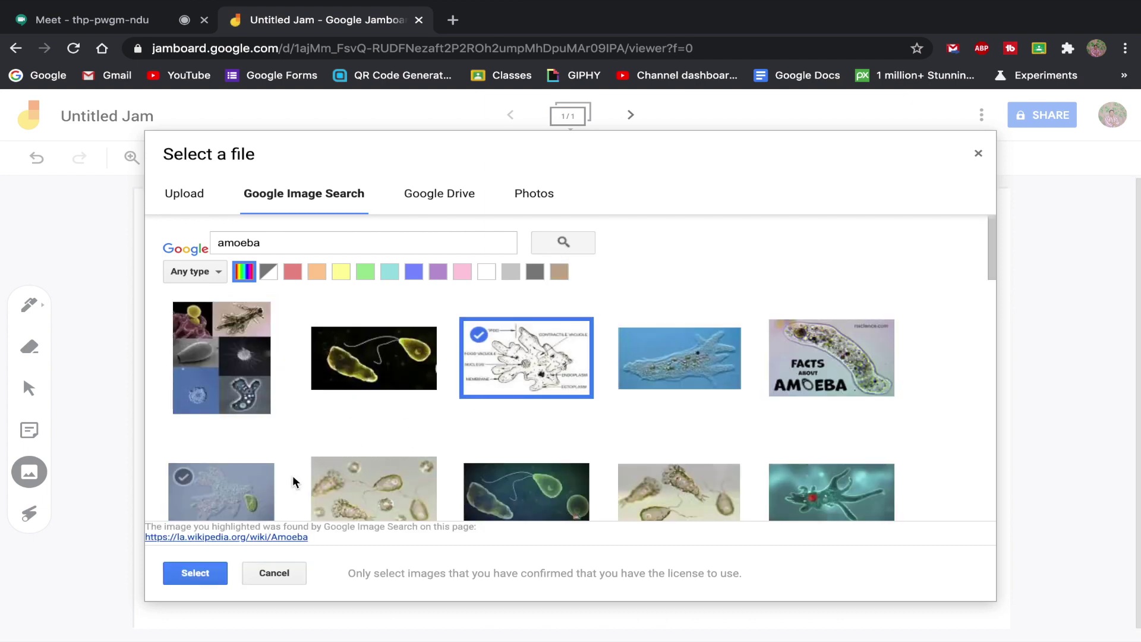
click(199, 573)
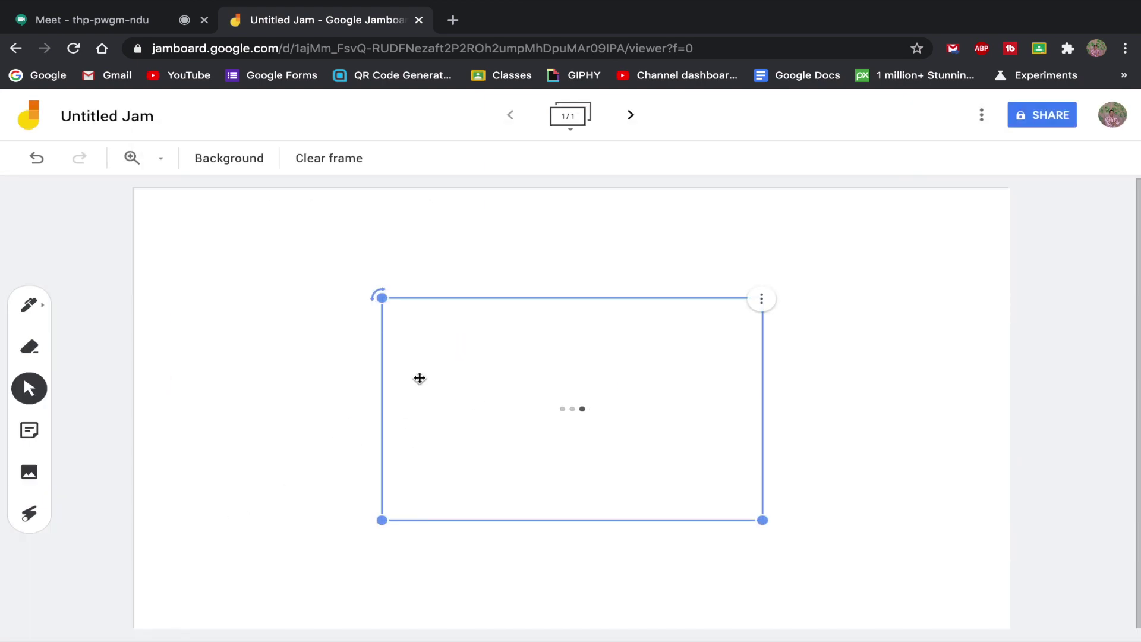
drag(529, 363, 348, 273)
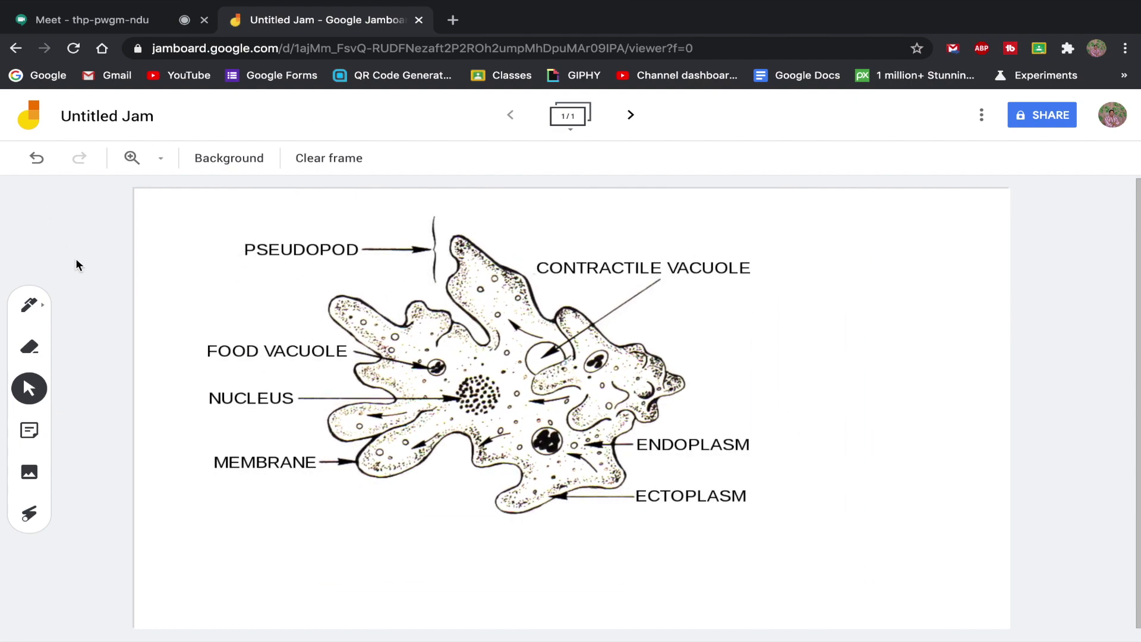
- Circle the ECTOPLASM and NUCLEUS labels with the red pen
click(29, 304)
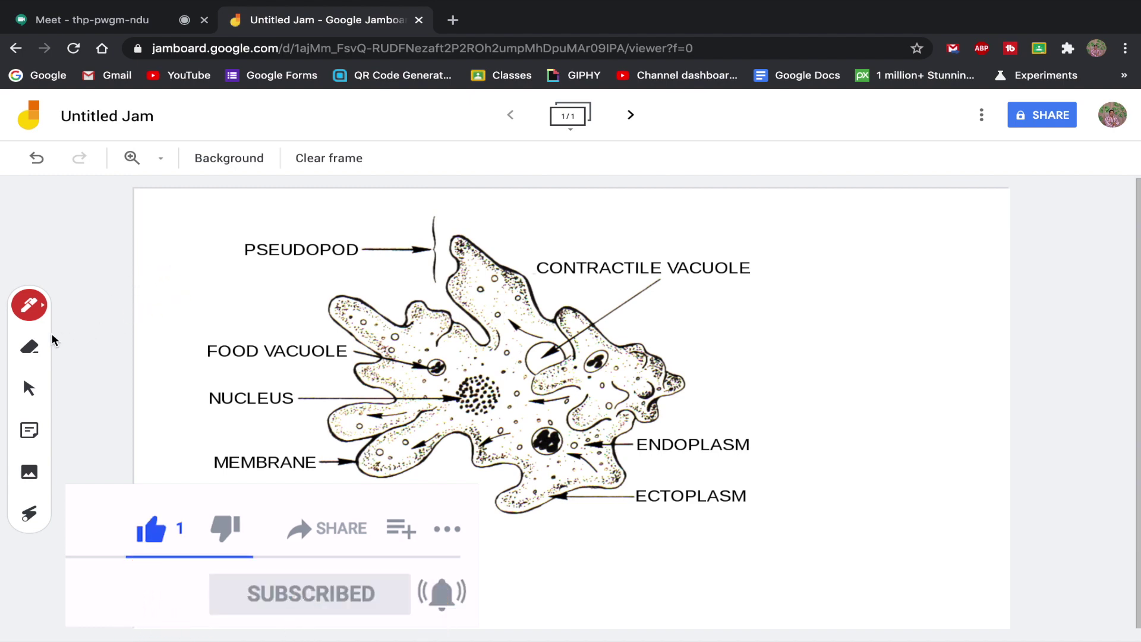
mouse_move(803, 497)
mouse_down()
mouse_move(633, 482)
mouse_move(790, 524)
mouse_move(745, 491)
mouse_up()
mouse_move(515, 382)
mouse_down()
mouse_move(433, 420)
mouse_move(439, 397)
mouse_up()
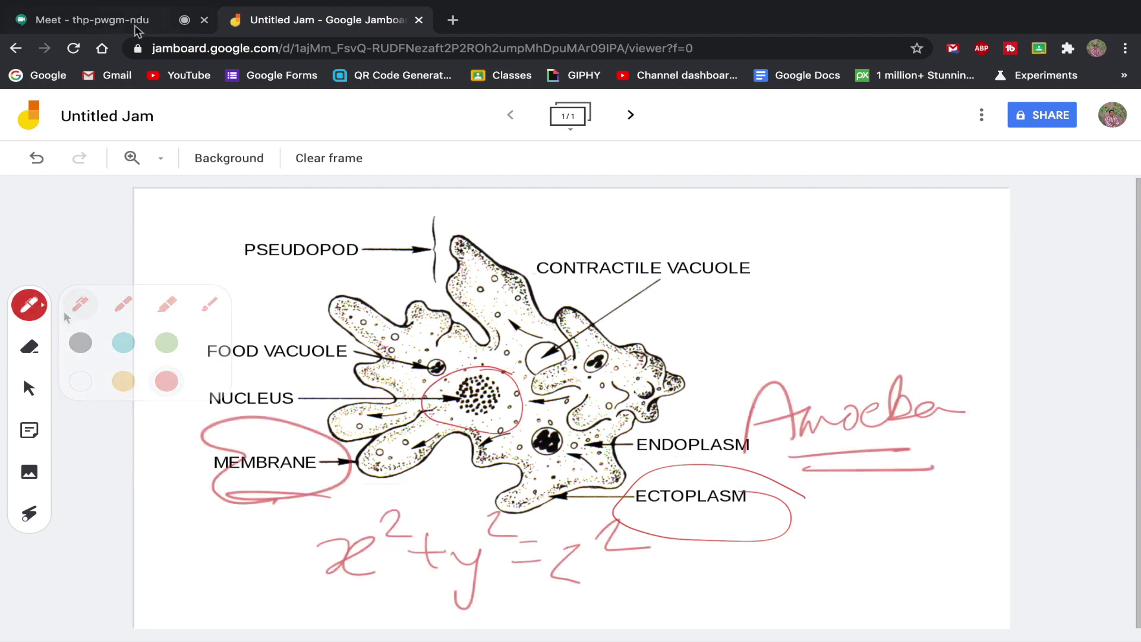
- Return to the Teams call and open its share tray listing Desktop, Window, PowerPoint and Whiteboard
click(141, 13)
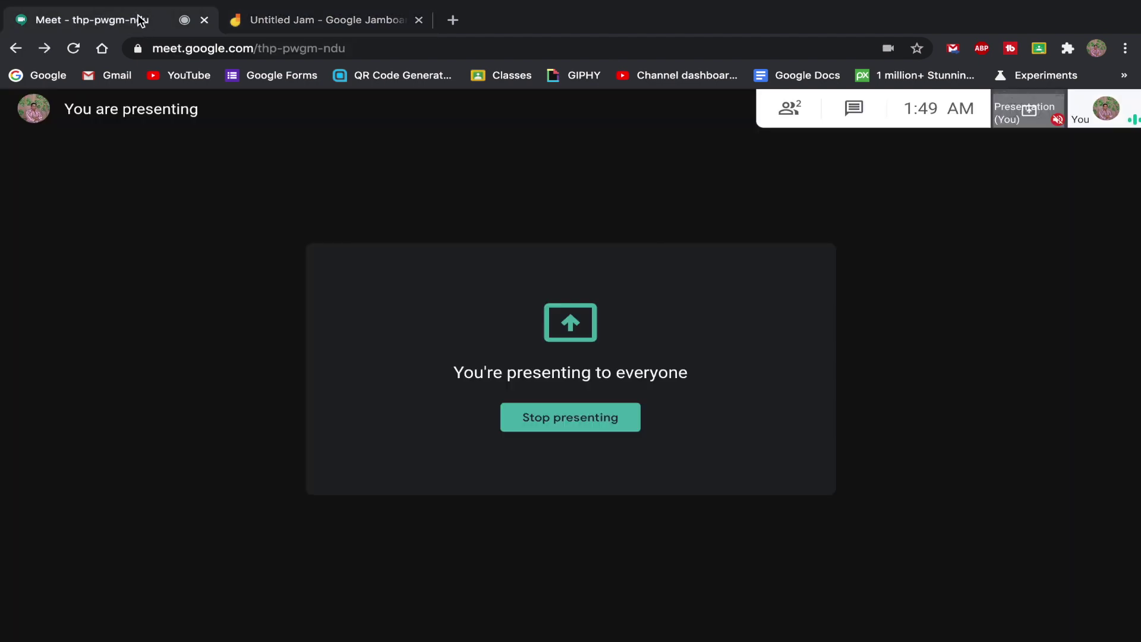
click(327, 22)
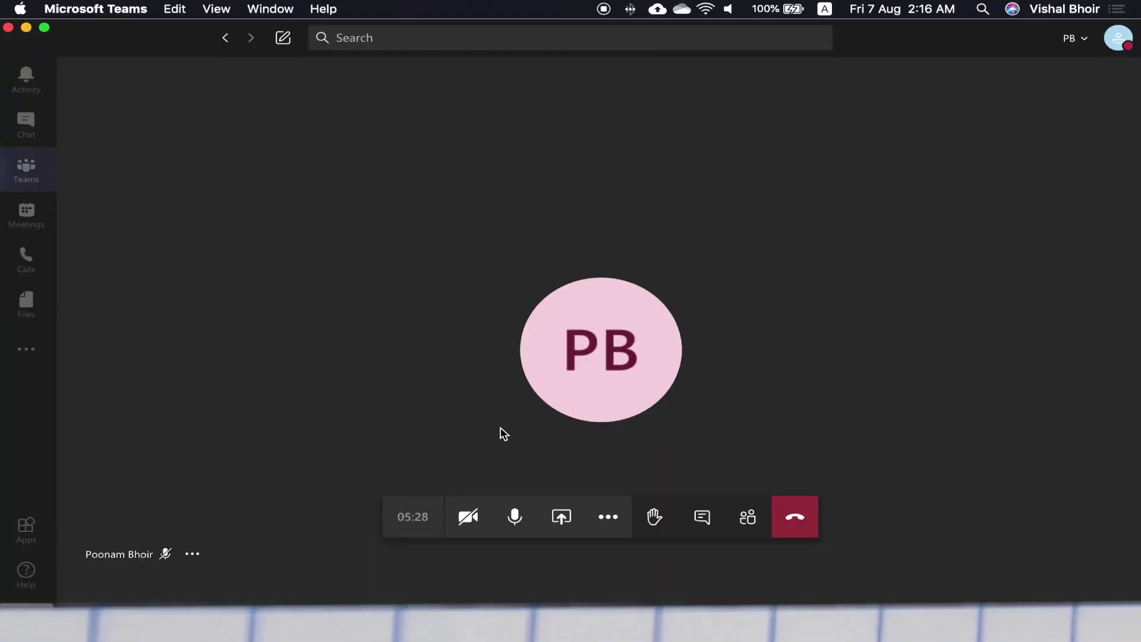
click(561, 516)
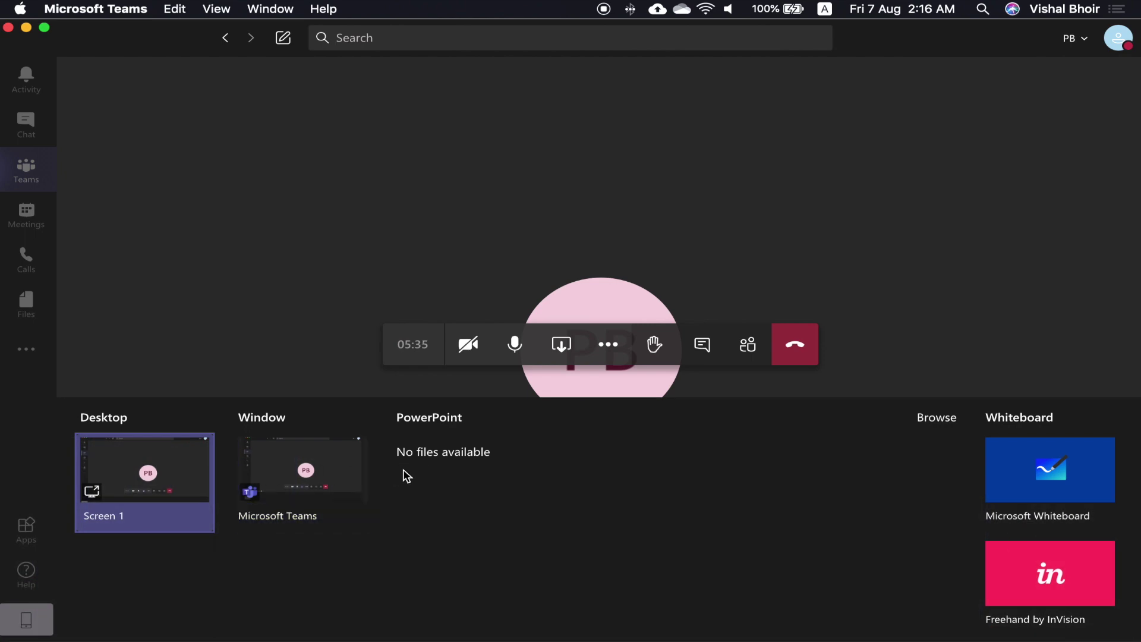
click(562, 345)
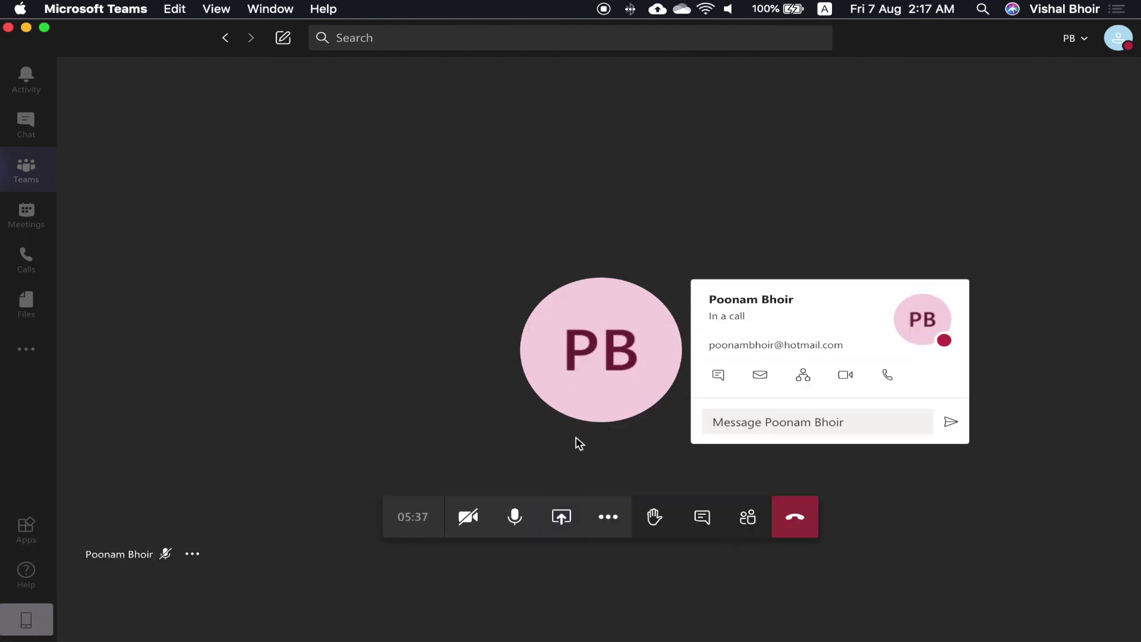
click(608, 518)
click(601, 521)
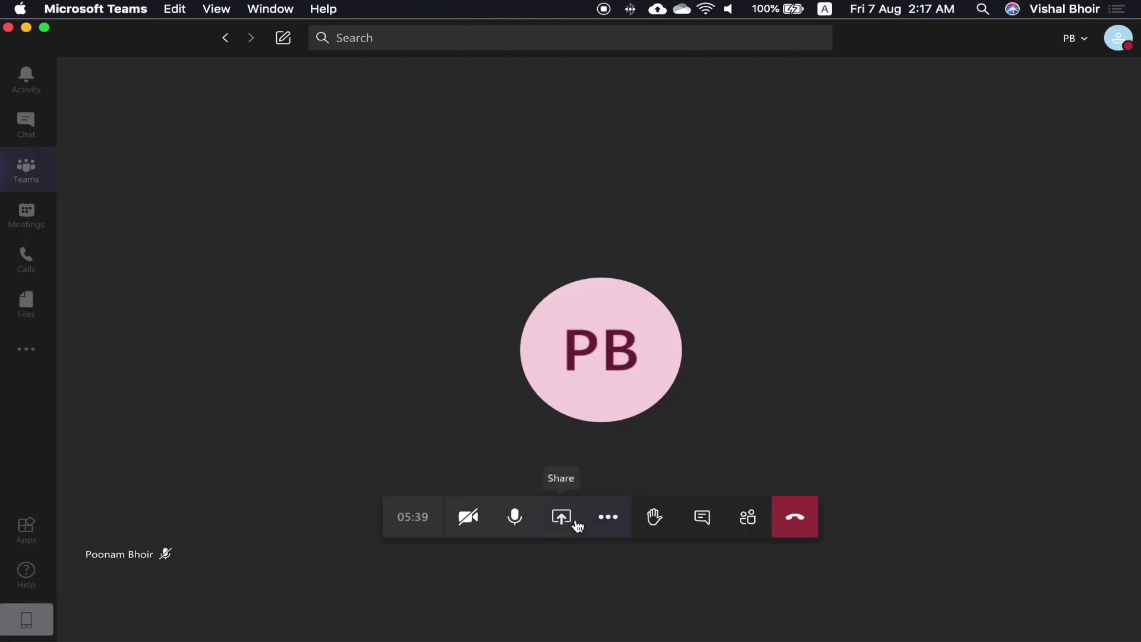
click(573, 523)
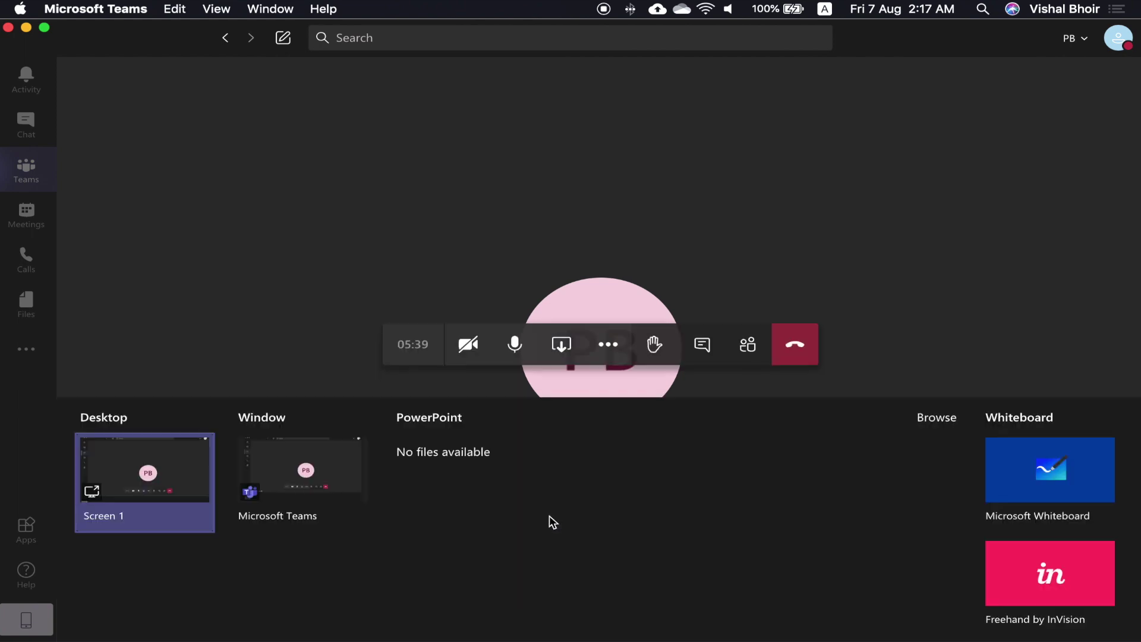
- Share Microsoft Whiteboard and sketch a labelled right triangle and a²+b²=c² in black ink
click(1040, 483)
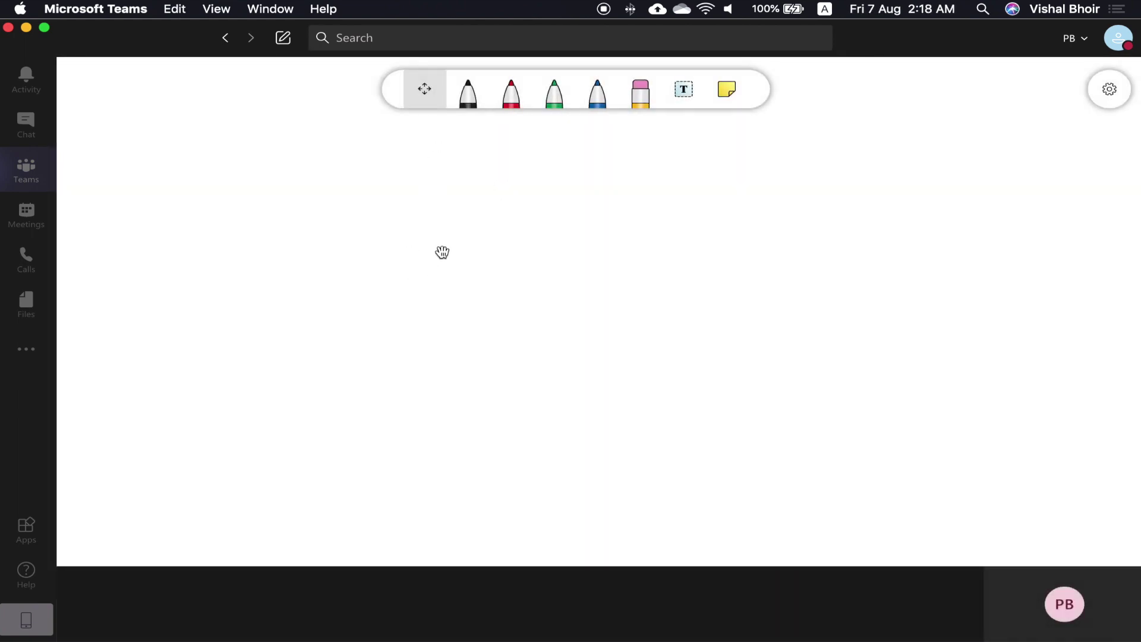
click(467, 92)
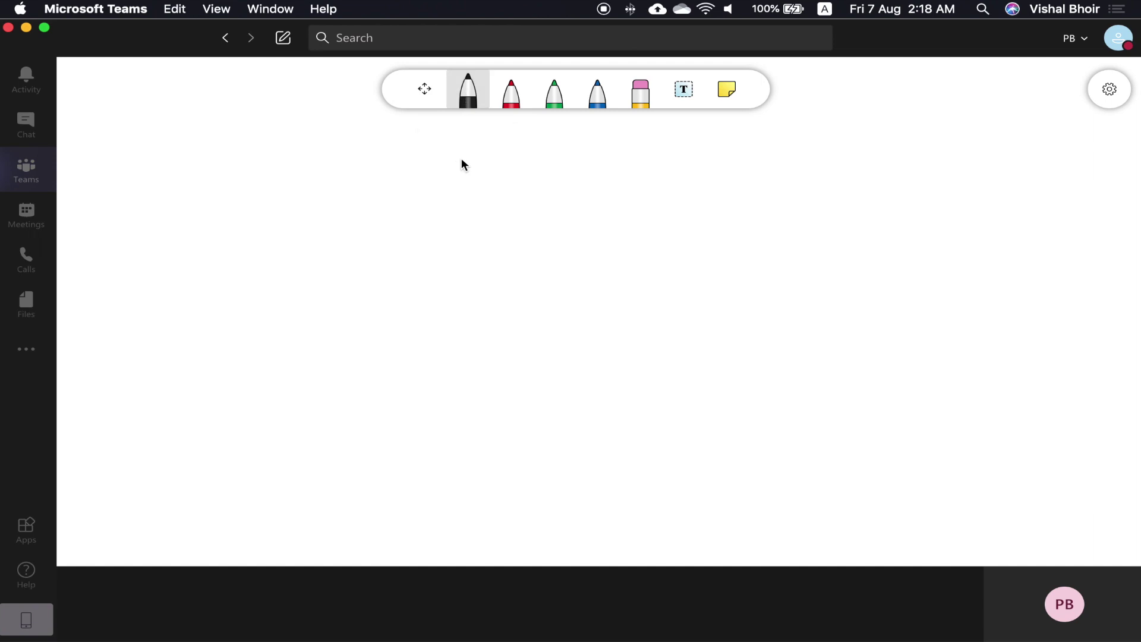
mouse_move(360, 252)
mouse_down()
mouse_move(309, 302)
mouse_move(393, 333)
mouse_up()
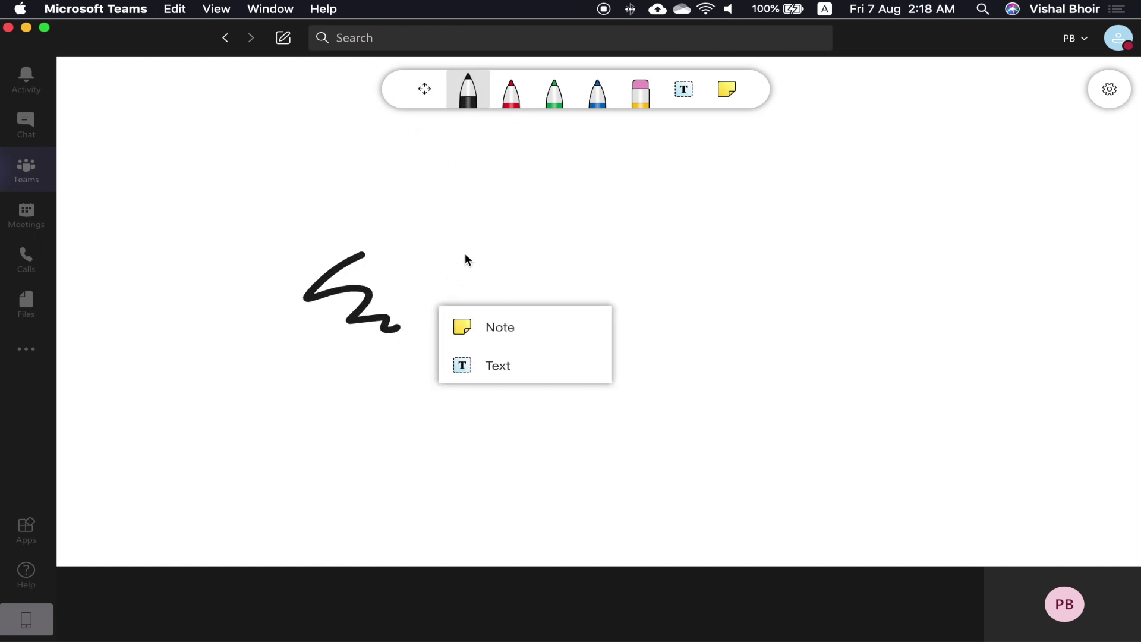
click(222, 148)
mouse_move(222, 154)
mouse_down()
mouse_move(221, 304)
mouse_move(396, 305)
mouse_move(288, 233)
mouse_move(220, 153)
mouse_up()
drag(196, 227, 198, 233)
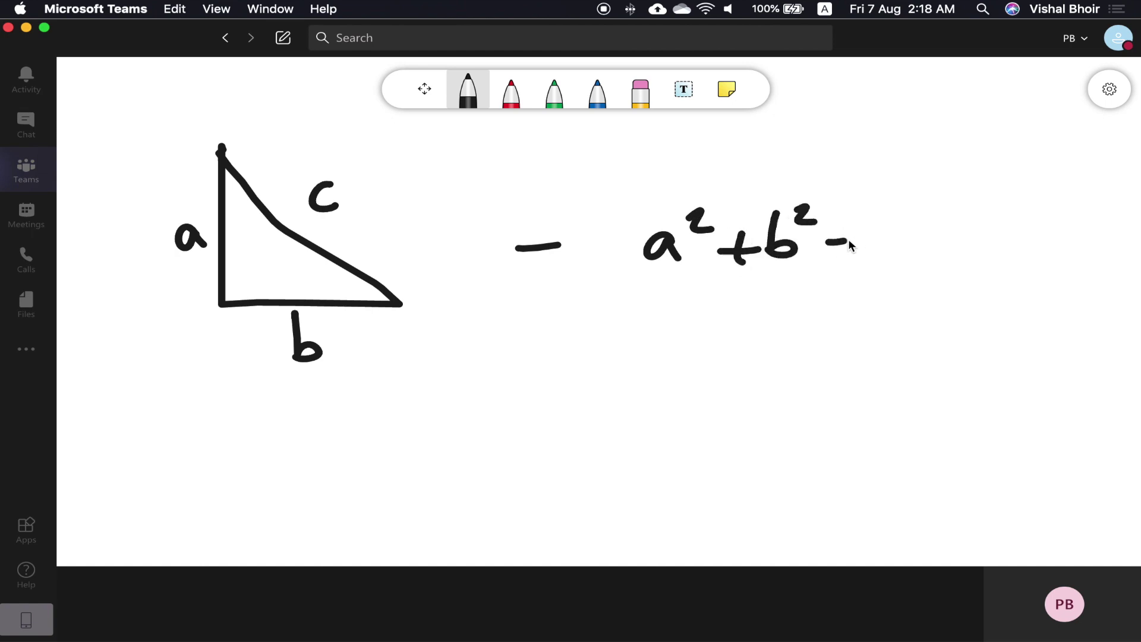
drag(917, 218, 949, 219)
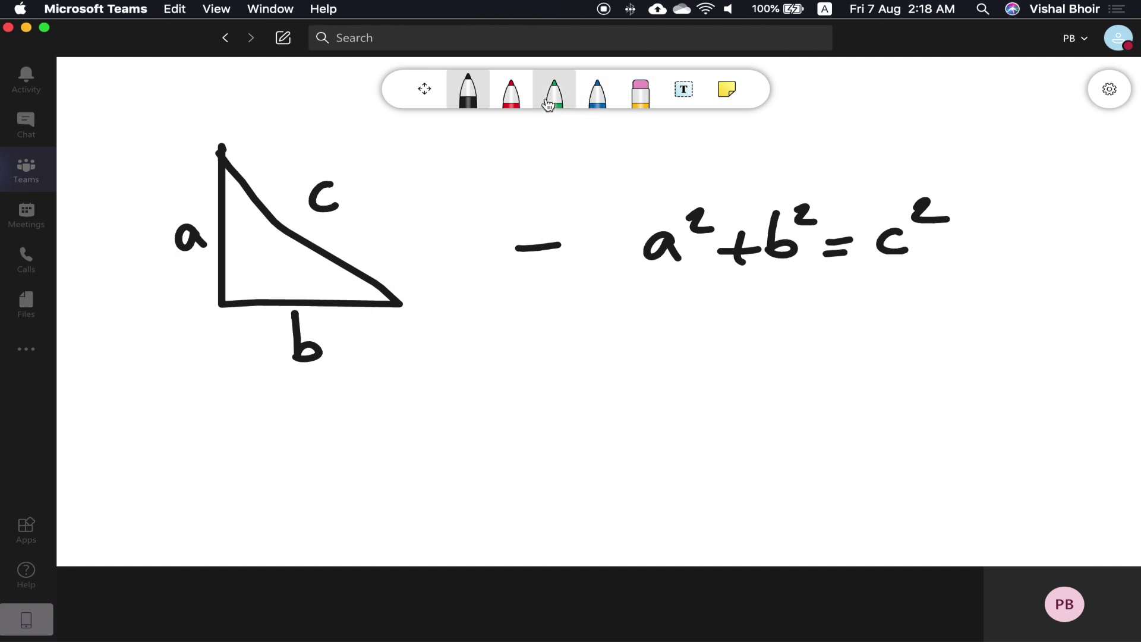
- Draw a red graph with axes, a rising trend line and two points, then erase the sketches
click(518, 98)
drag(512, 286, 506, 544)
drag(460, 500, 742, 507)
drag(509, 497, 711, 392)
drag(561, 455, 558, 445)
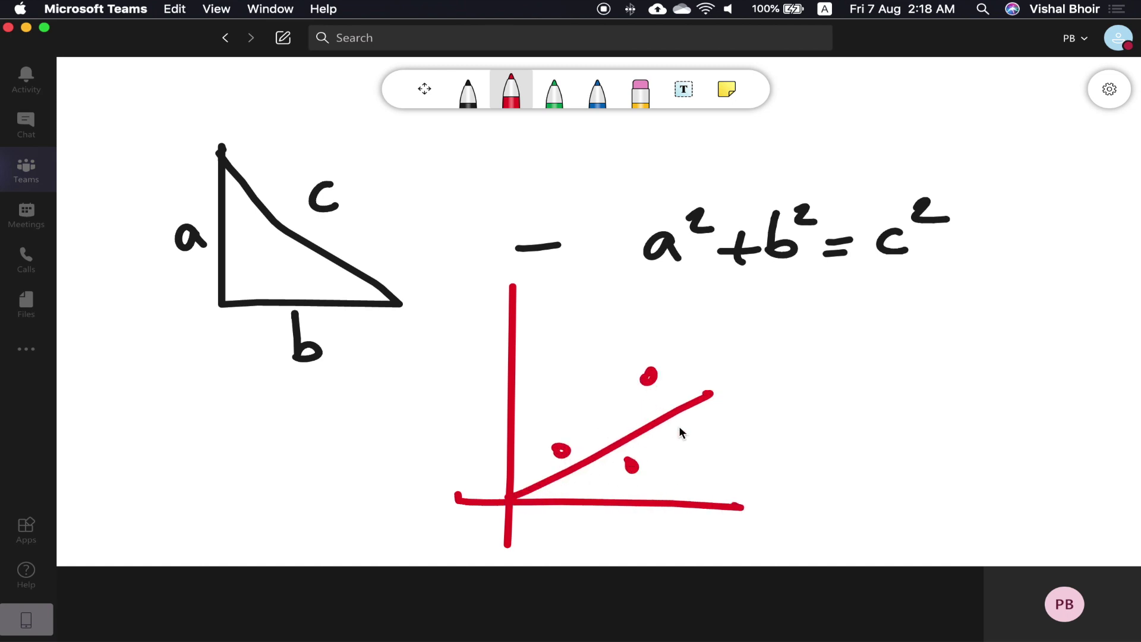
drag(714, 348, 726, 339)
click(645, 98)
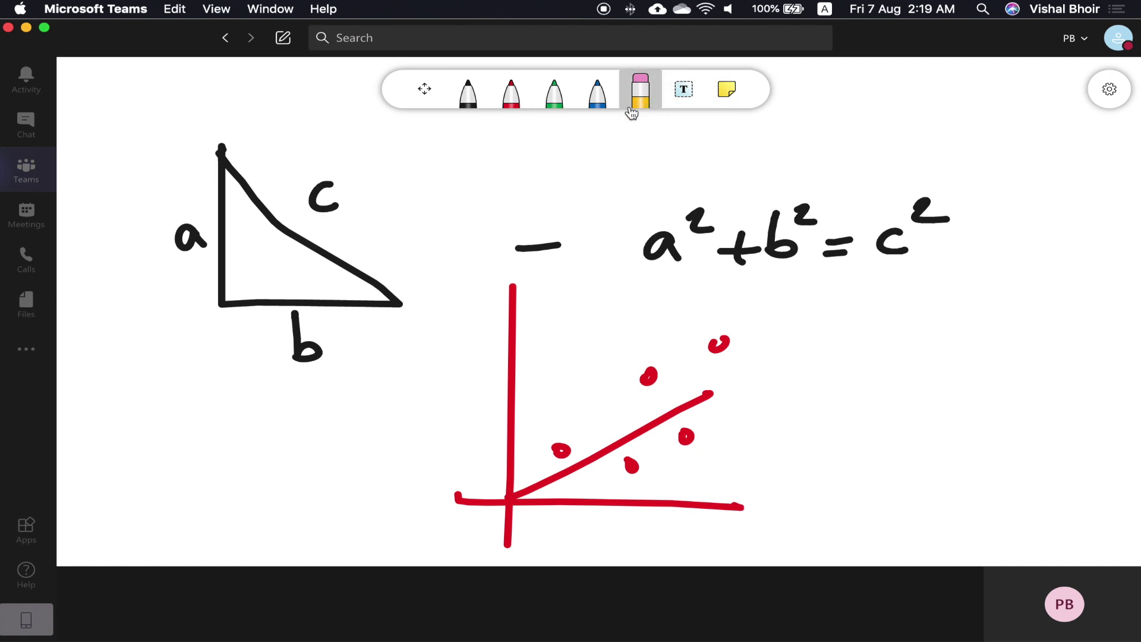
mouse_move(308, 143)
mouse_down()
mouse_move(196, 237)
mouse_move(334, 346)
mouse_move(490, 318)
mouse_move(455, 494)
mouse_move(611, 417)
mouse_move(697, 448)
mouse_move(707, 370)
mouse_move(739, 349)
mouse_move(703, 229)
mouse_move(927, 226)
mouse_up()
- Handwrite 'I am using whiteboard in' in black ink on the first line
click(468, 91)
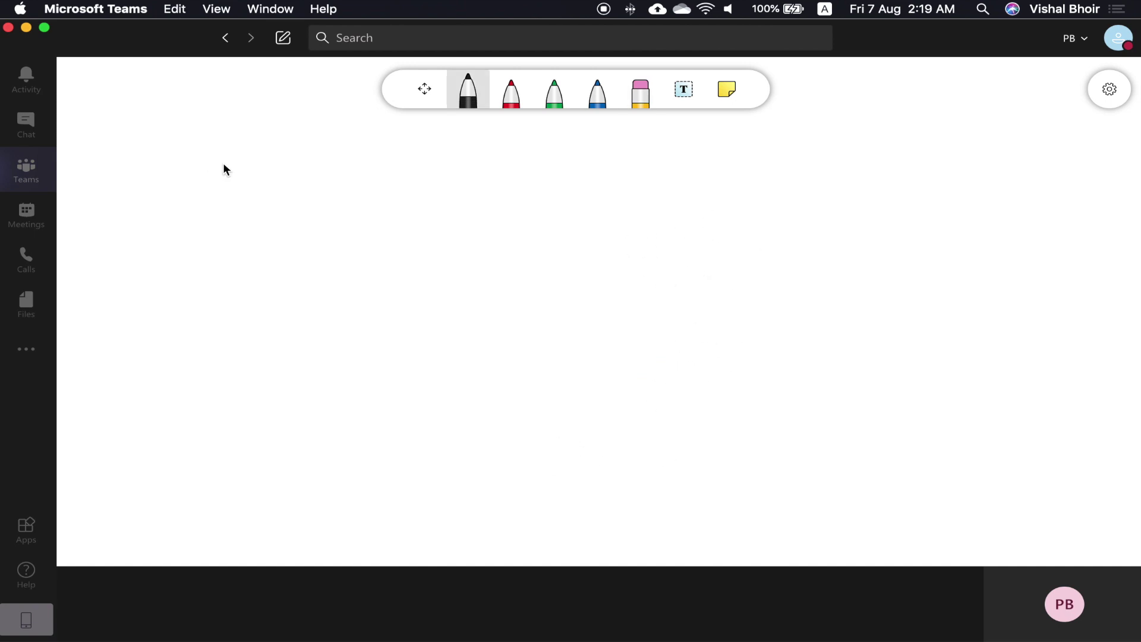
drag(251, 188, 255, 221)
drag(236, 224, 275, 219)
drag(336, 199, 337, 206)
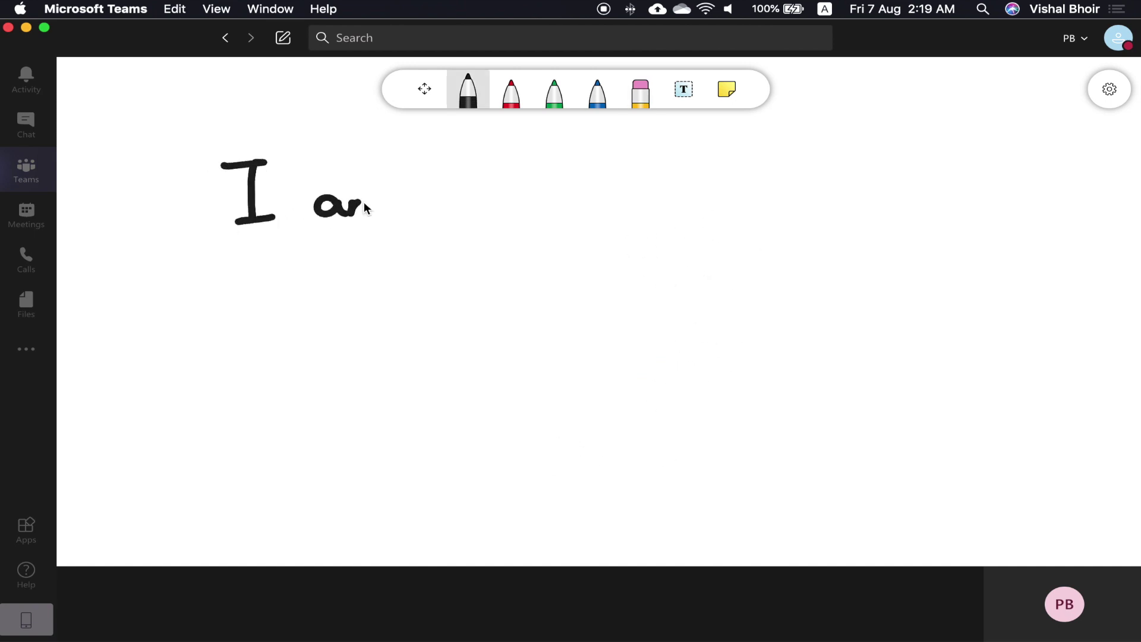
mouse_move(440, 198)
mouse_down()
mouse_move(473, 223)
mouse_move(536, 222)
mouse_up()
click(501, 189)
drag(553, 206, 547, 214)
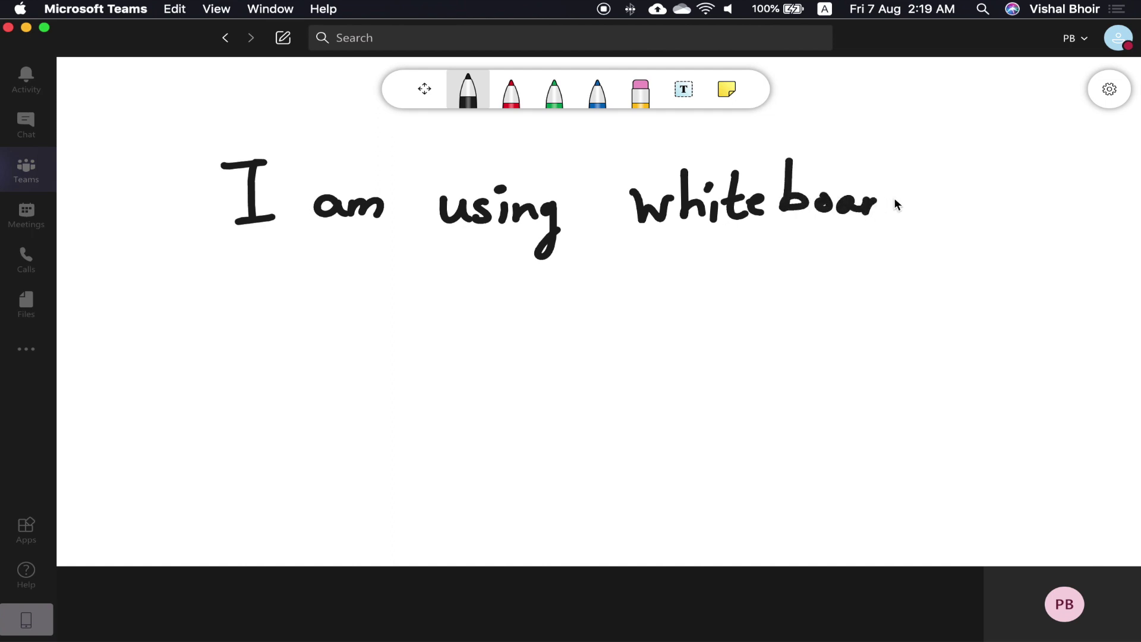
mouse_move(941, 191)
mouse_down()
mouse_move(942, 215)
mouse_move(991, 214)
mouse_up()
click(941, 180)
- Handwrite 'MS Teams App' on the second line
mouse_move(333, 288)
mouse_down()
mouse_move(324, 372)
mouse_move(394, 369)
mouse_up()
drag(441, 295, 420, 352)
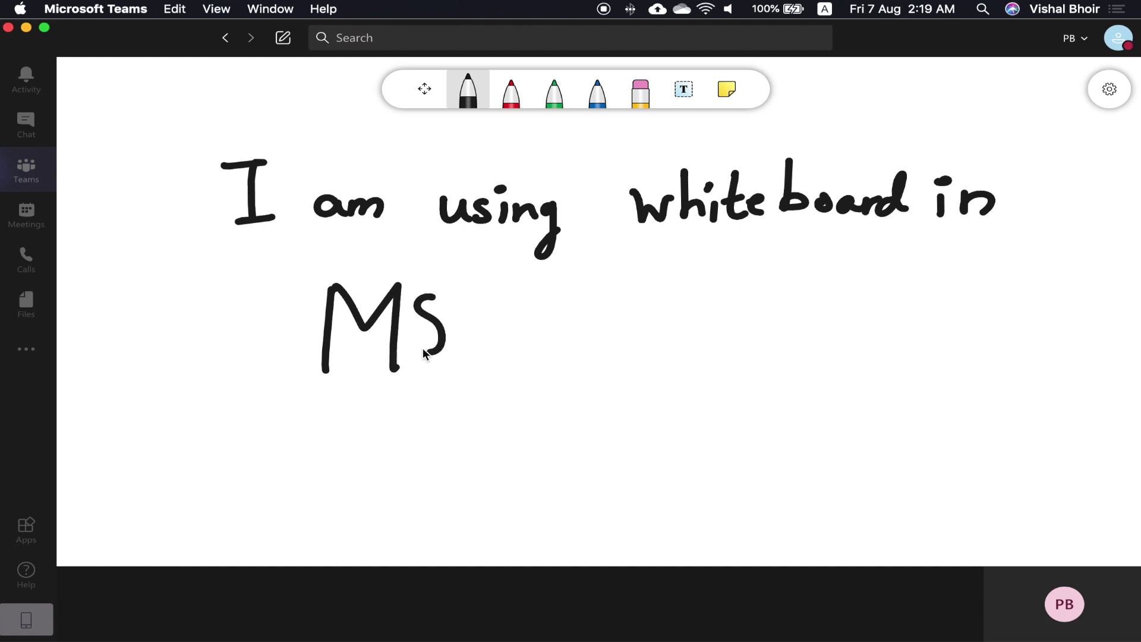
drag(503, 284, 508, 356)
drag(473, 304, 542, 276)
mouse_move(538, 336)
mouse_down()
mouse_move(569, 352)
mouse_move(600, 347)
mouse_up()
mouse_move(722, 355)
mouse_down()
mouse_move(763, 353)
mouse_move(768, 333)
mouse_up()
mouse_move(776, 339)
mouse_down()
mouse_move(773, 384)
mouse_move(808, 347)
mouse_up()
mouse_move(807, 339)
mouse_down()
mouse_move(799, 387)
mouse_move(821, 331)
mouse_up()
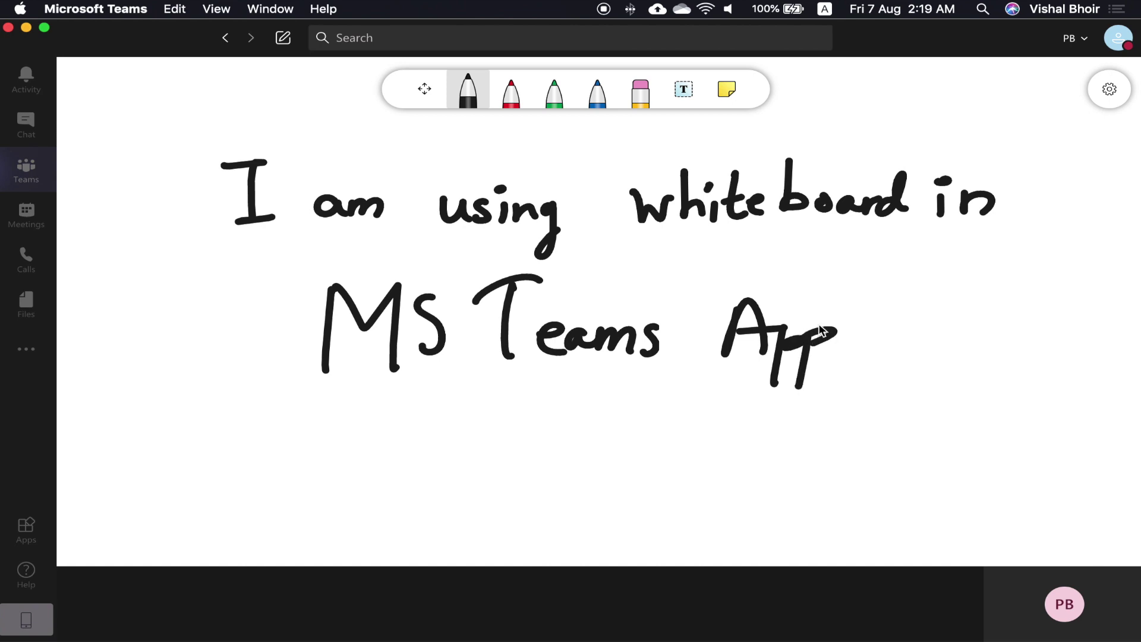